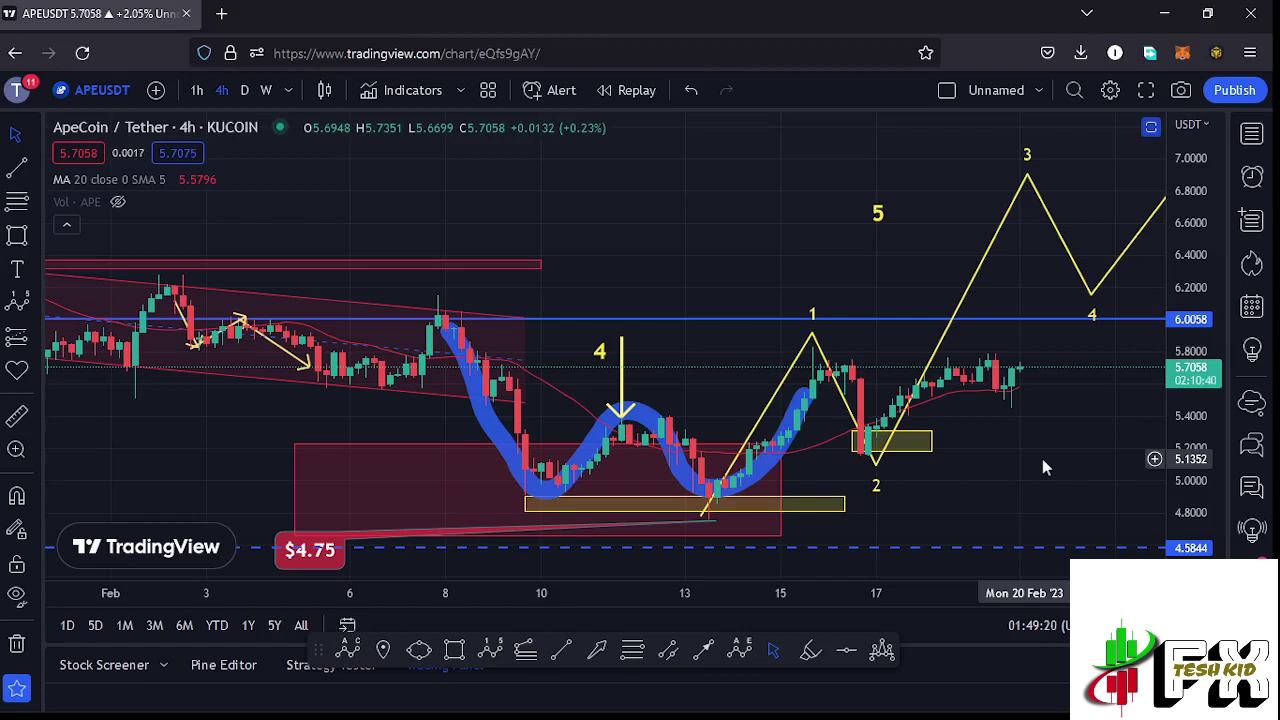
- Reposition the large yellow wave labels 4 and 5 slightly, beside the downward arrow and above the wave 1-2 swing
{"action": "left_click", "coordinate": [600, 352]}
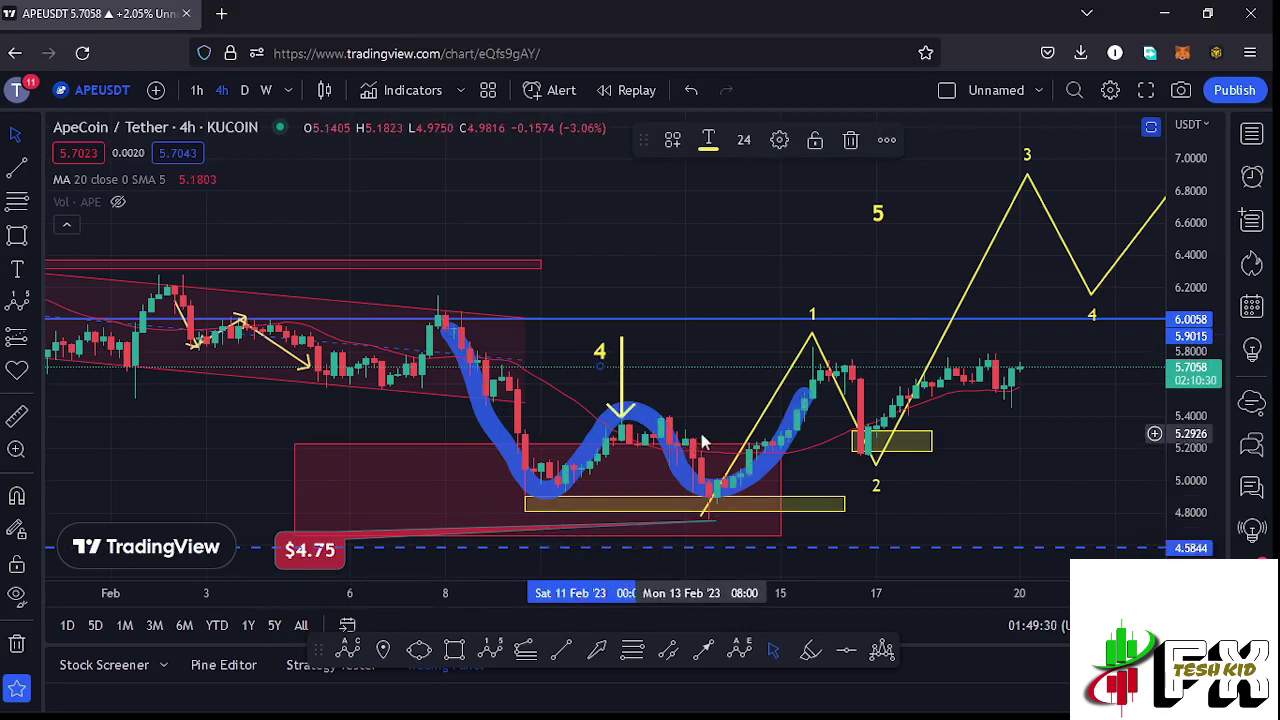
{"action": "left_click_drag", "start_coordinate": [881, 228], "coordinate": [881, 249]}
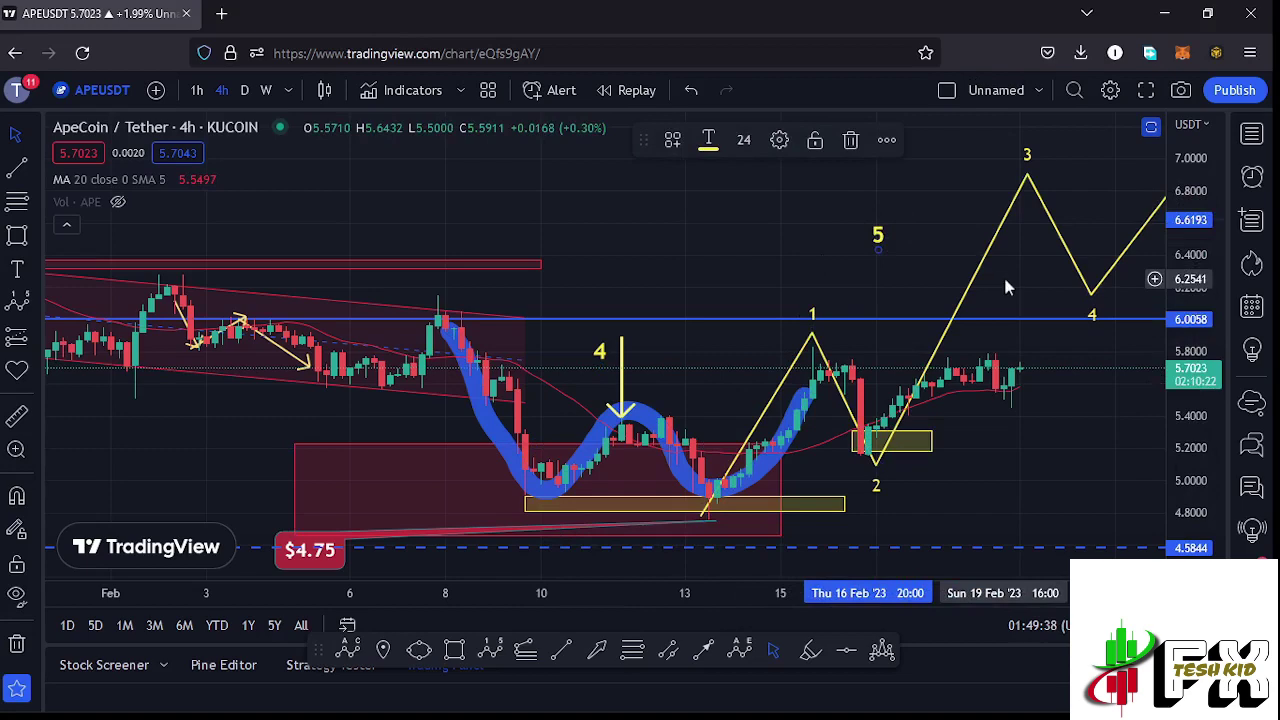
{"action": "left_click_drag", "start_coordinate": [1025, 270], "coordinate": [1009, 276]}
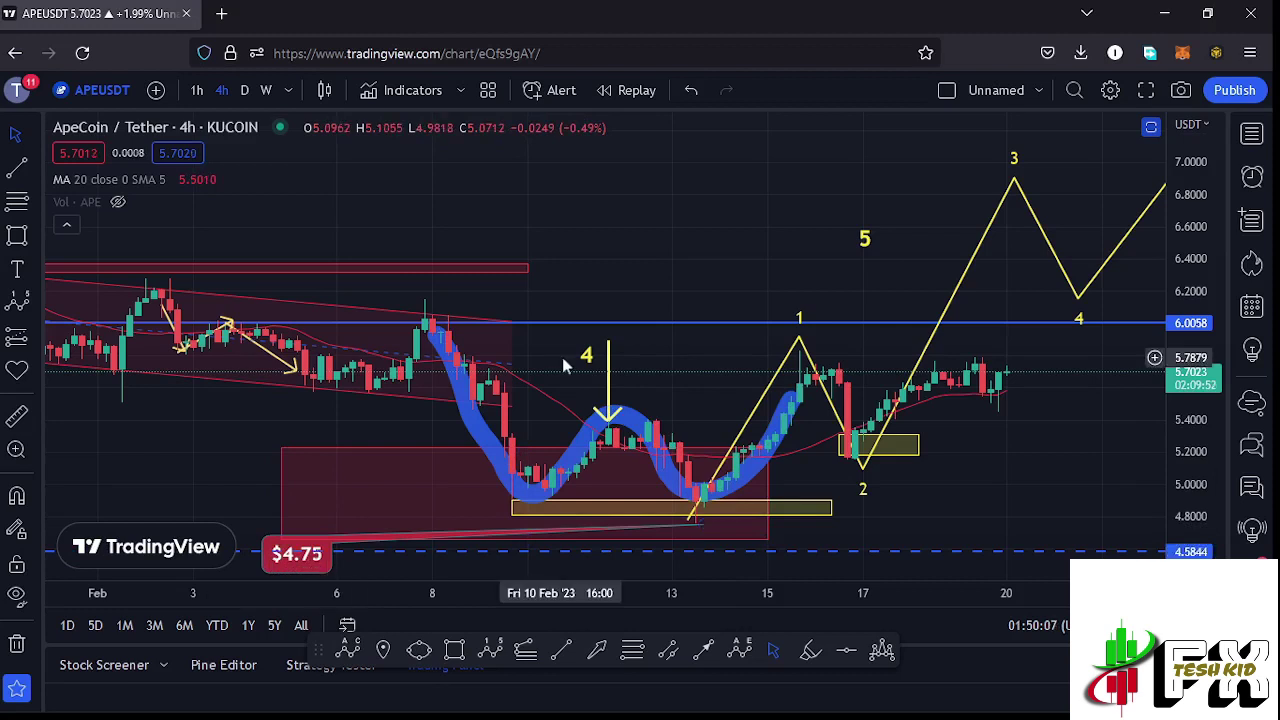
{"action": "left_click_drag", "start_coordinate": [586, 356], "coordinate": [578, 353]}
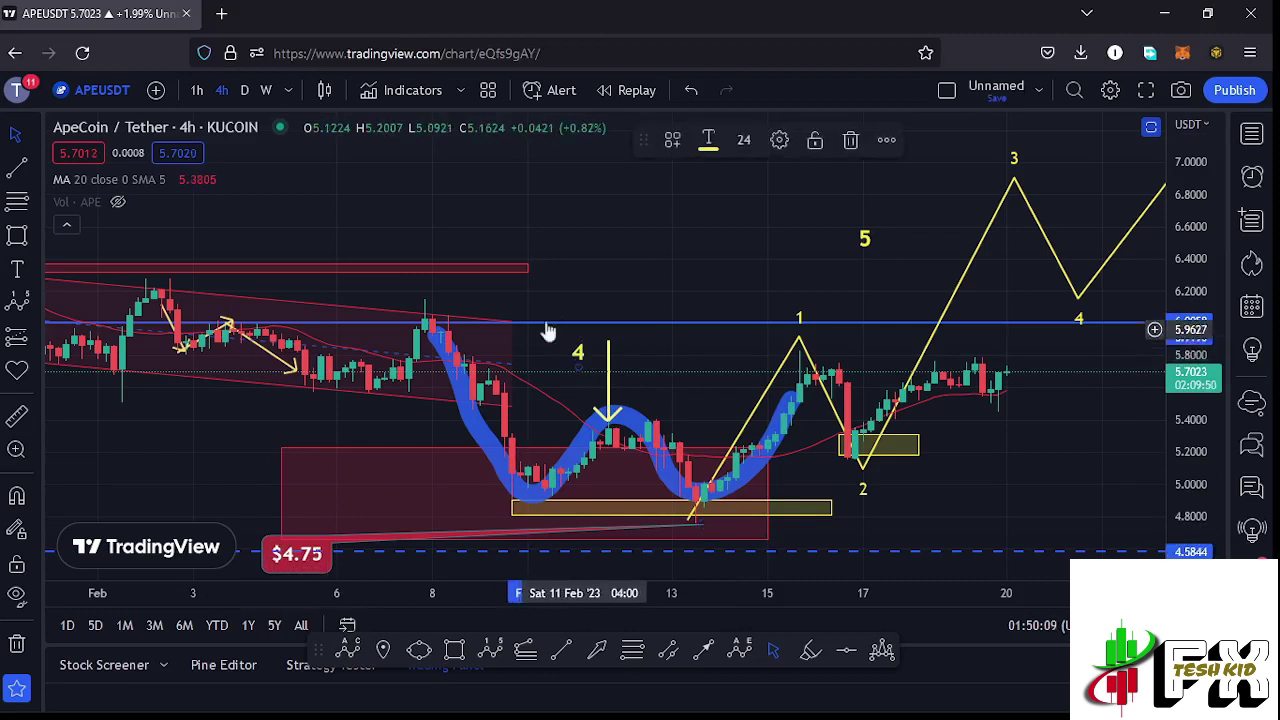
{"action": "left_click", "coordinate": [731, 369]}
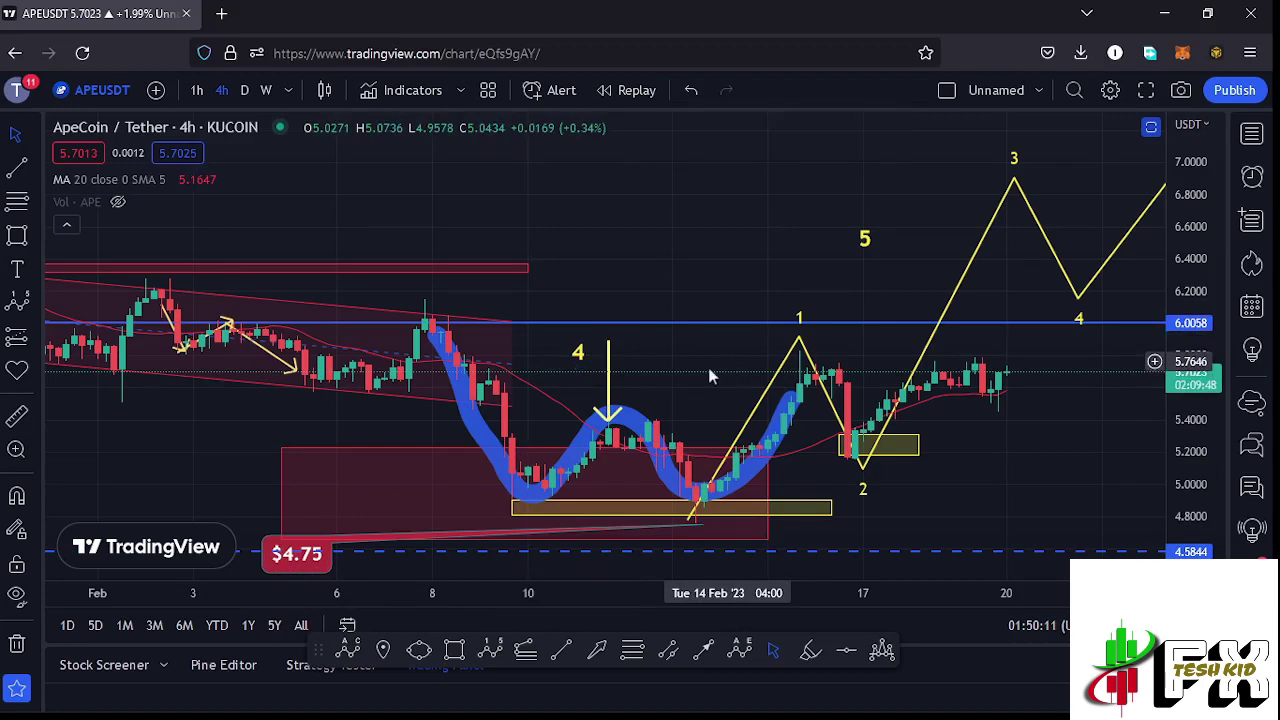
{"action": "left_click_drag", "start_coordinate": [729, 360], "coordinate": [678, 365]}
{"action": "type", "text": "5"}
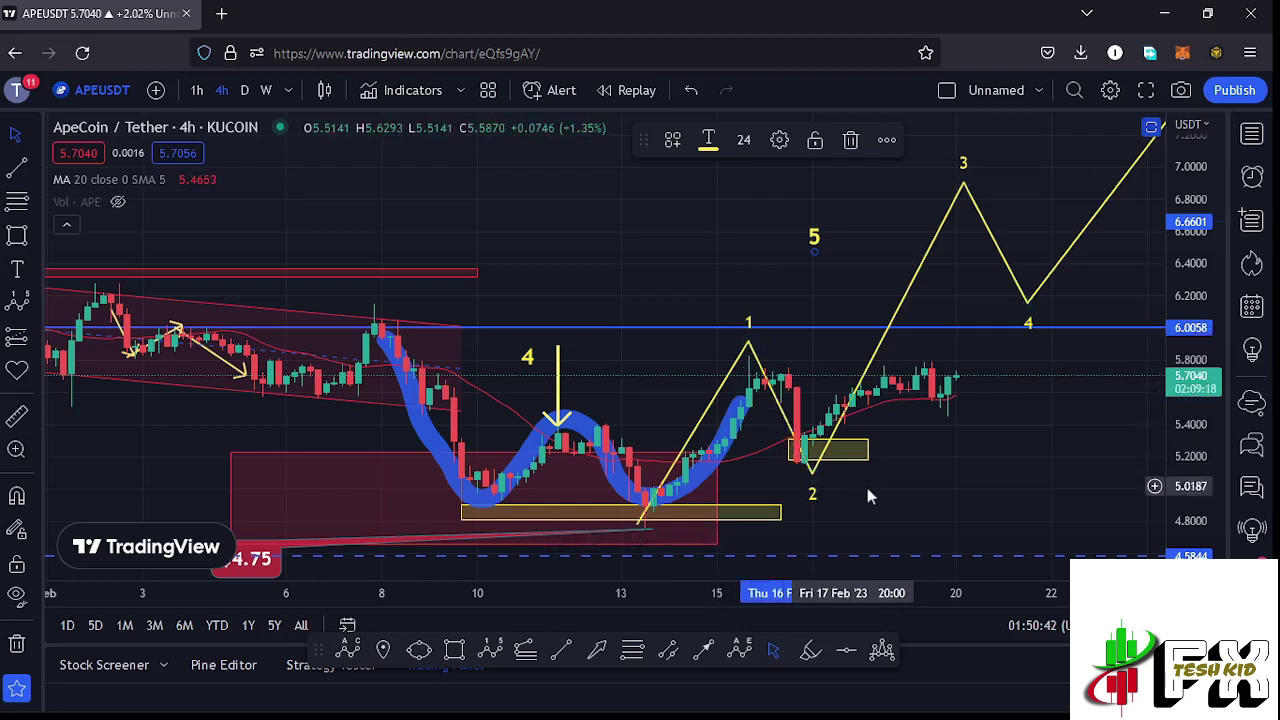
- Draw a Fibonacci retracement from the 13 February low at 4.7739 up to the wave 1 high at 5.8404, and delete it
{"action": "left_click_drag", "start_coordinate": [936, 506], "coordinate": [928, 481]}
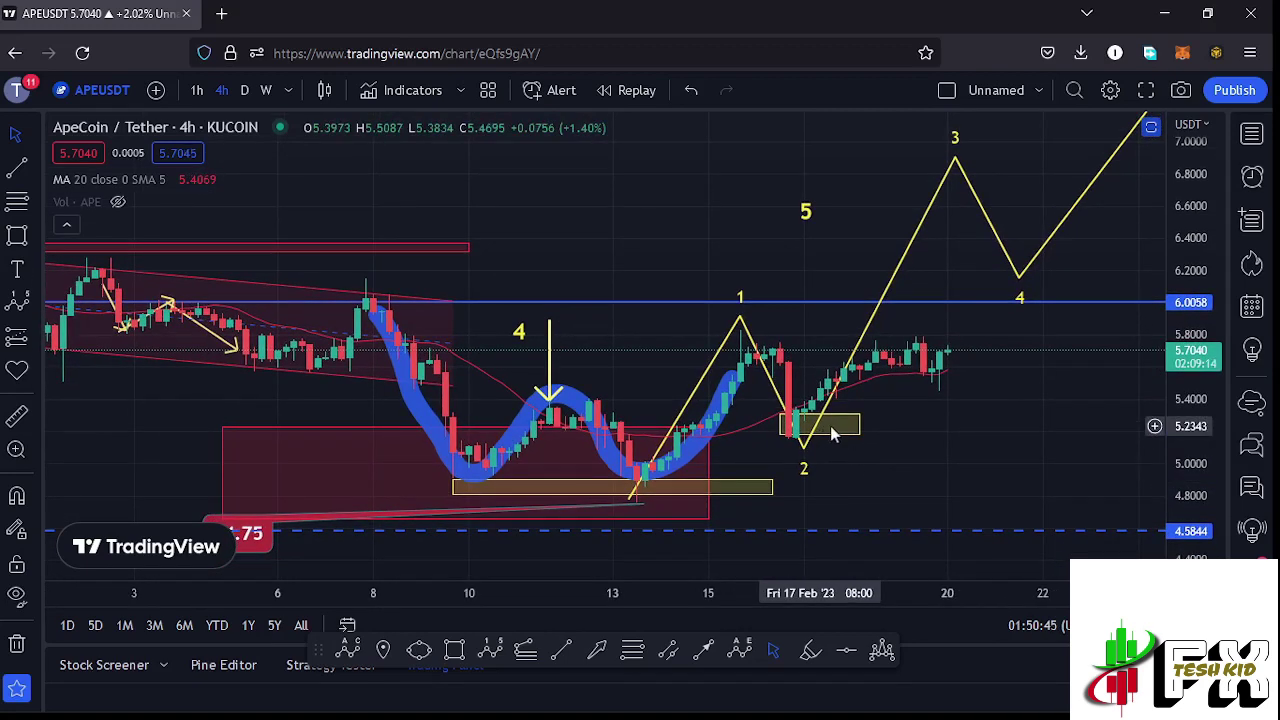
{"action": "left_click", "coordinate": [632, 650]}
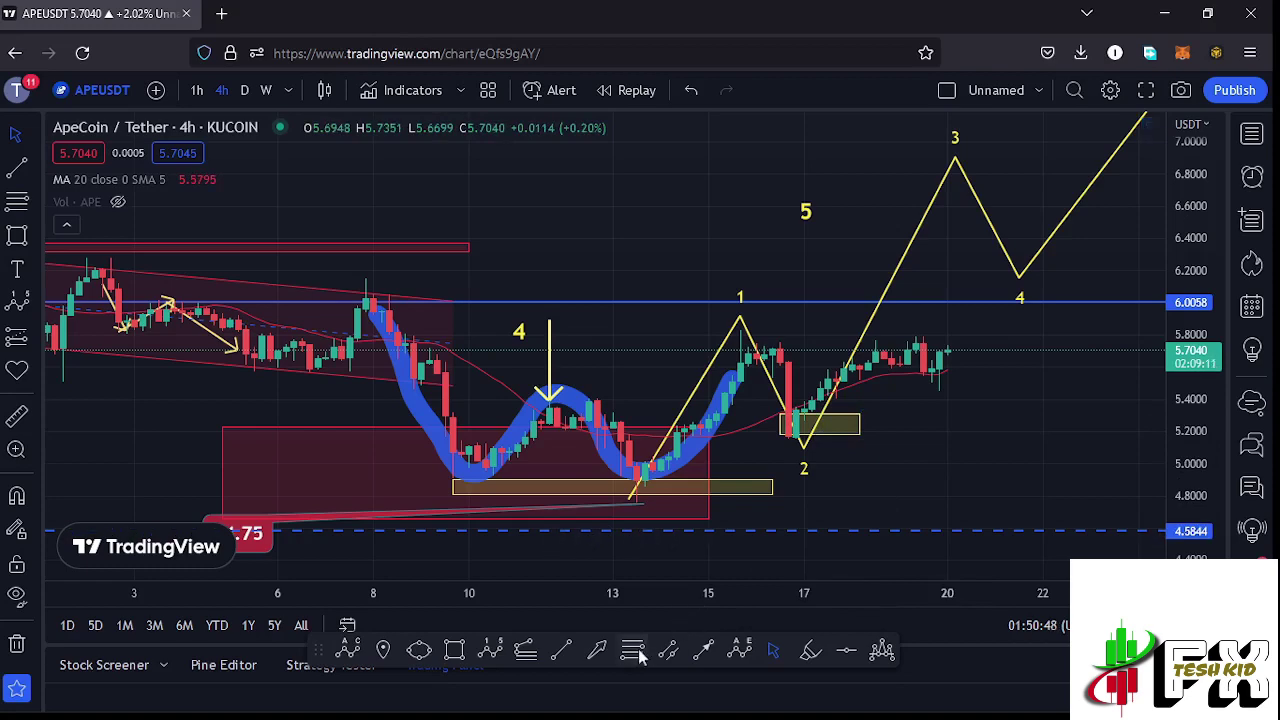
{"action": "left_click", "coordinate": [635, 499]}
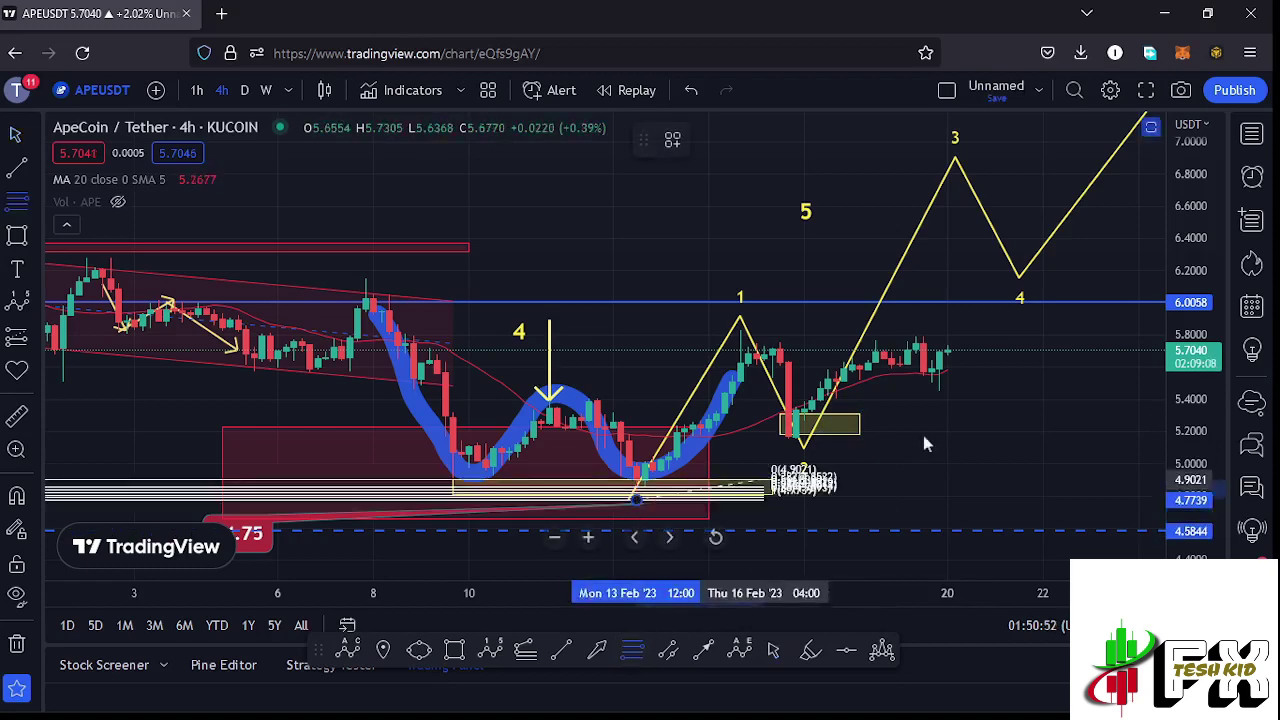
{"action": "left_click", "coordinate": [1036, 334]}
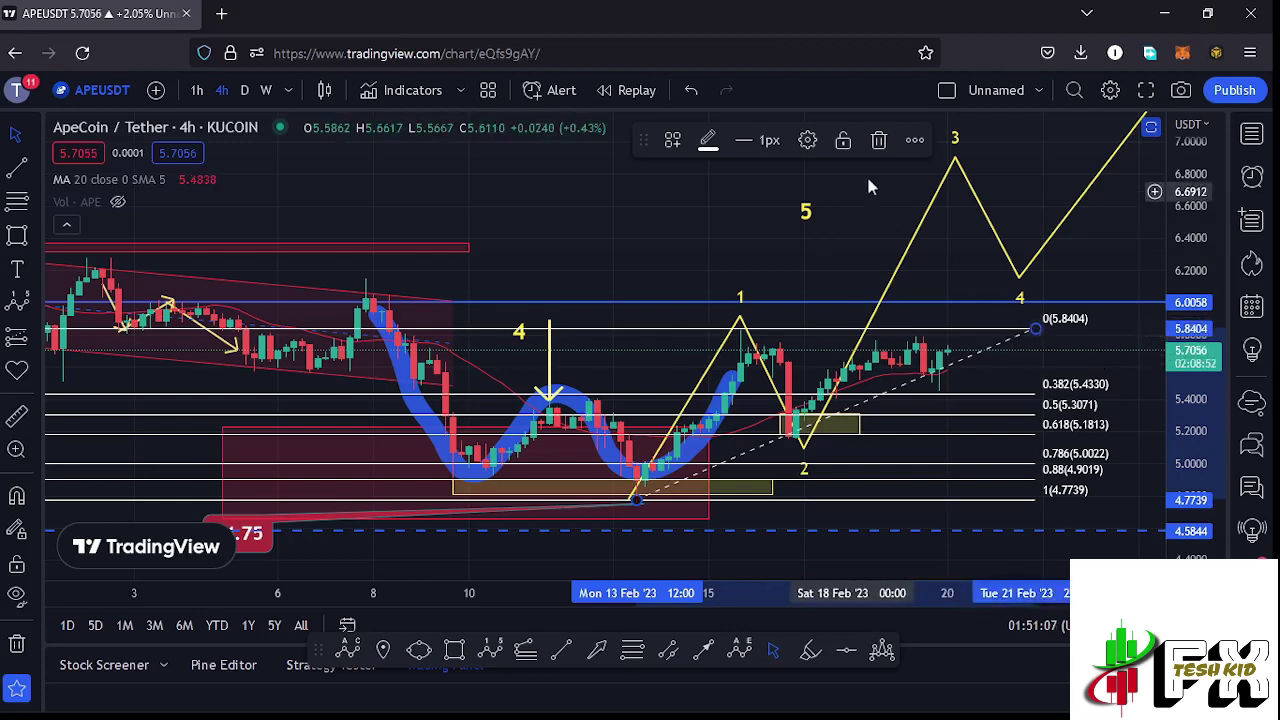
{"action": "left_click", "coordinate": [876, 146]}
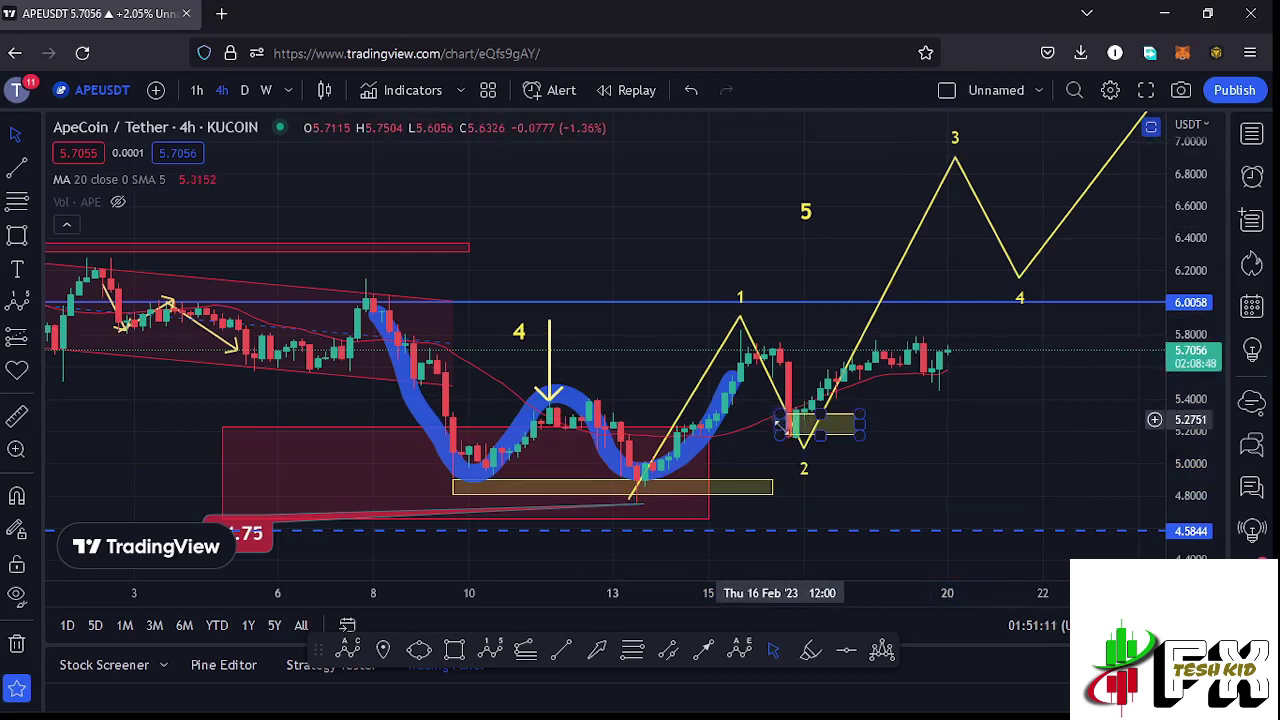
- Draw a trend-based Fibonacci extension through 4.7681, the wave 1 high at 5.8520 and the wave 2 level at 5.1527, and delete it
{"action": "left_click_drag", "start_coordinate": [985, 427], "coordinate": [920, 443]}
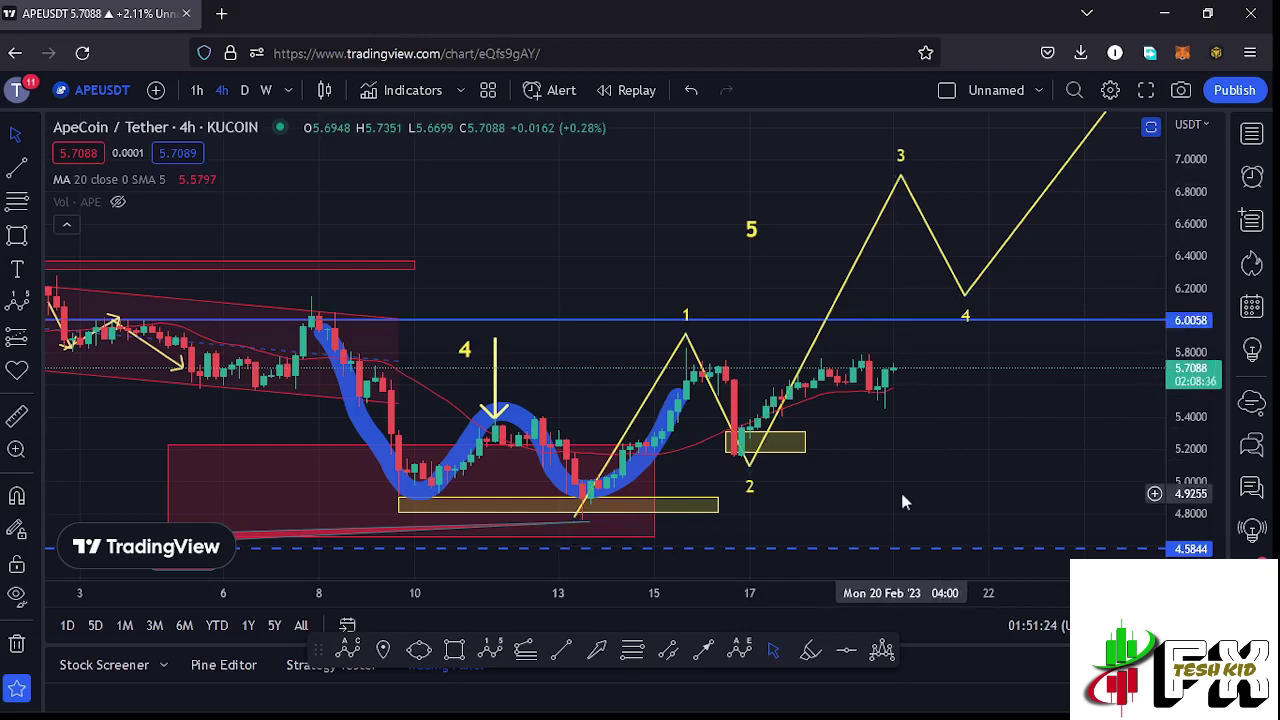
{"action": "left_click", "coordinate": [632, 650]}
{"action": "left_click", "coordinate": [530, 655]}
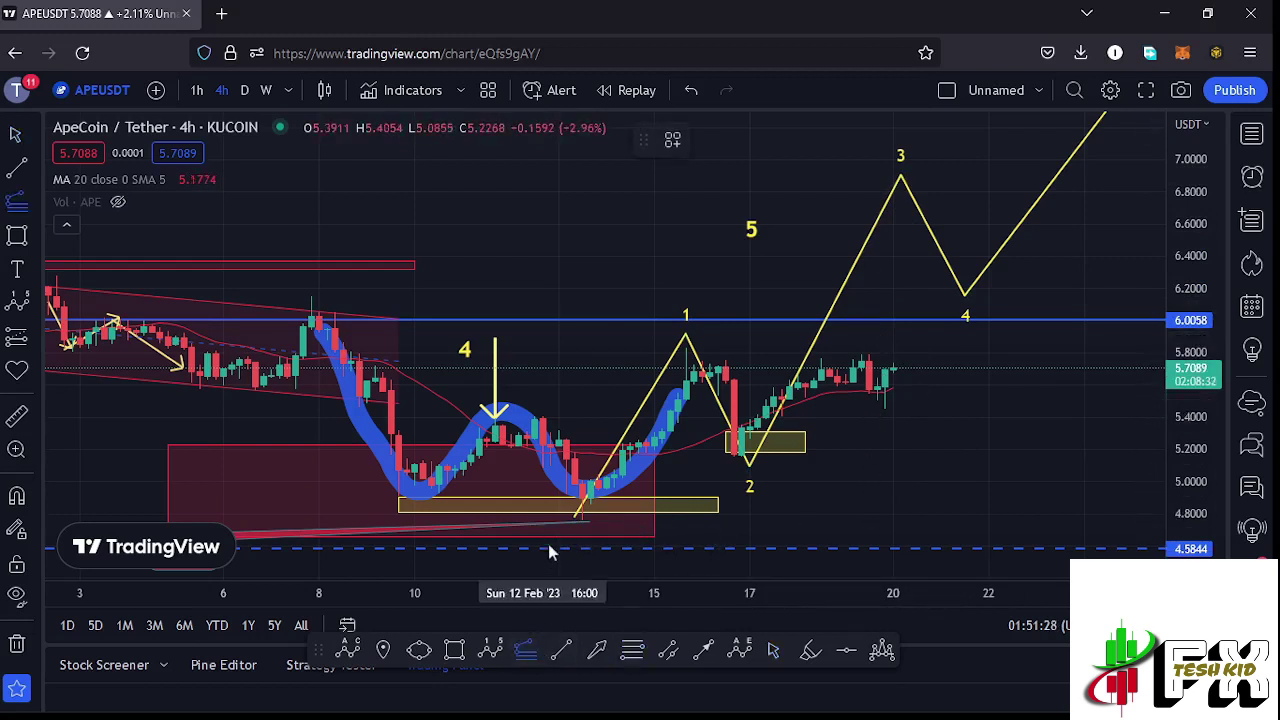
{"action": "left_click", "coordinate": [582, 519]}
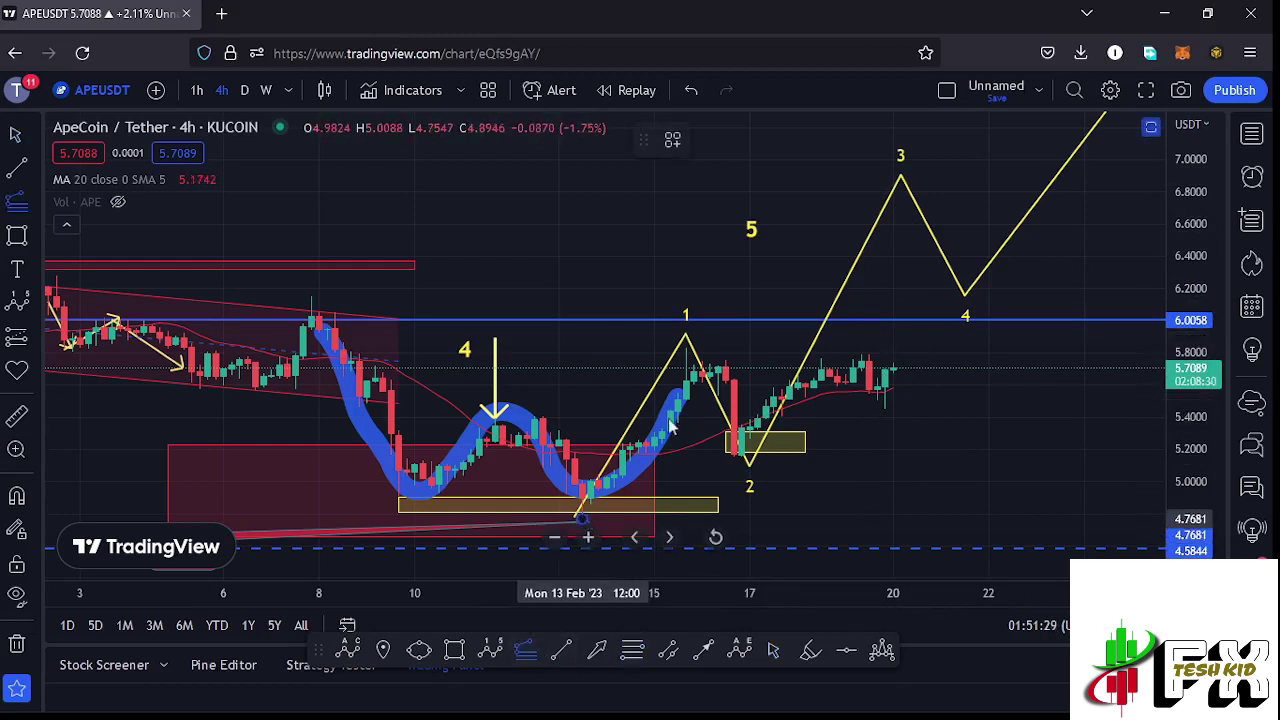
{"action": "left_click", "coordinate": [685, 344]}
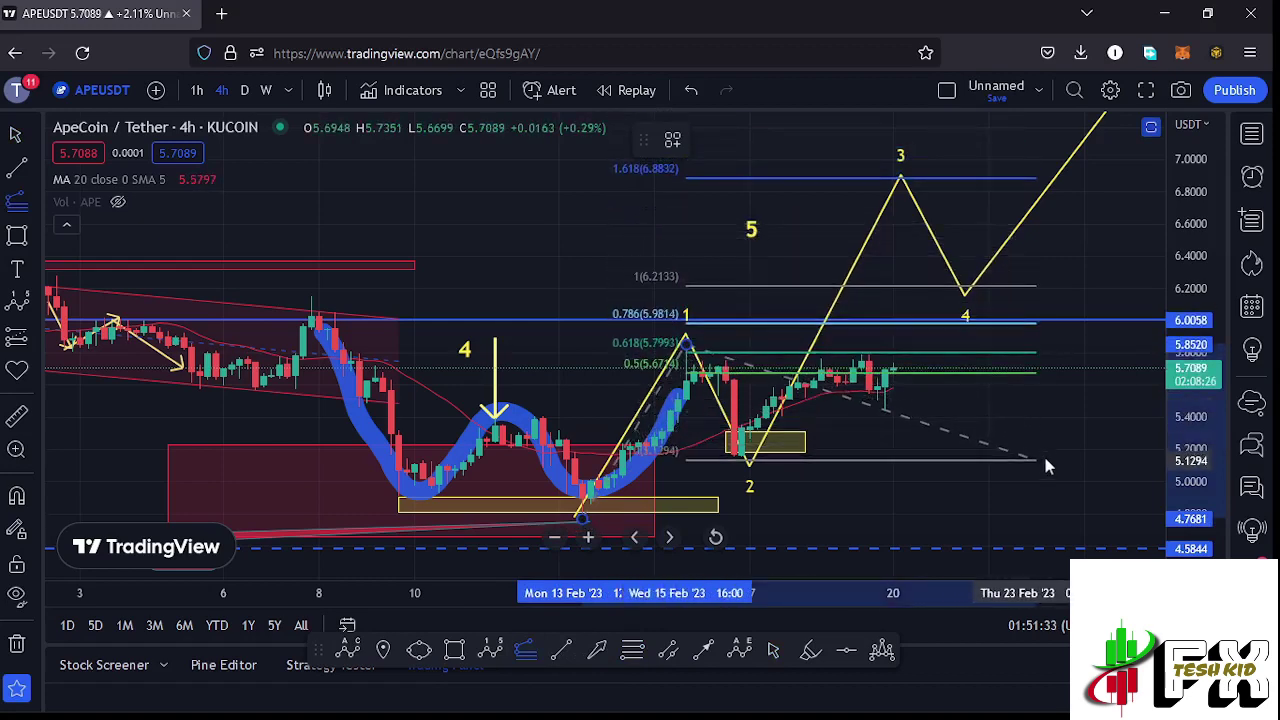
{"action": "left_click", "coordinate": [1045, 453]}
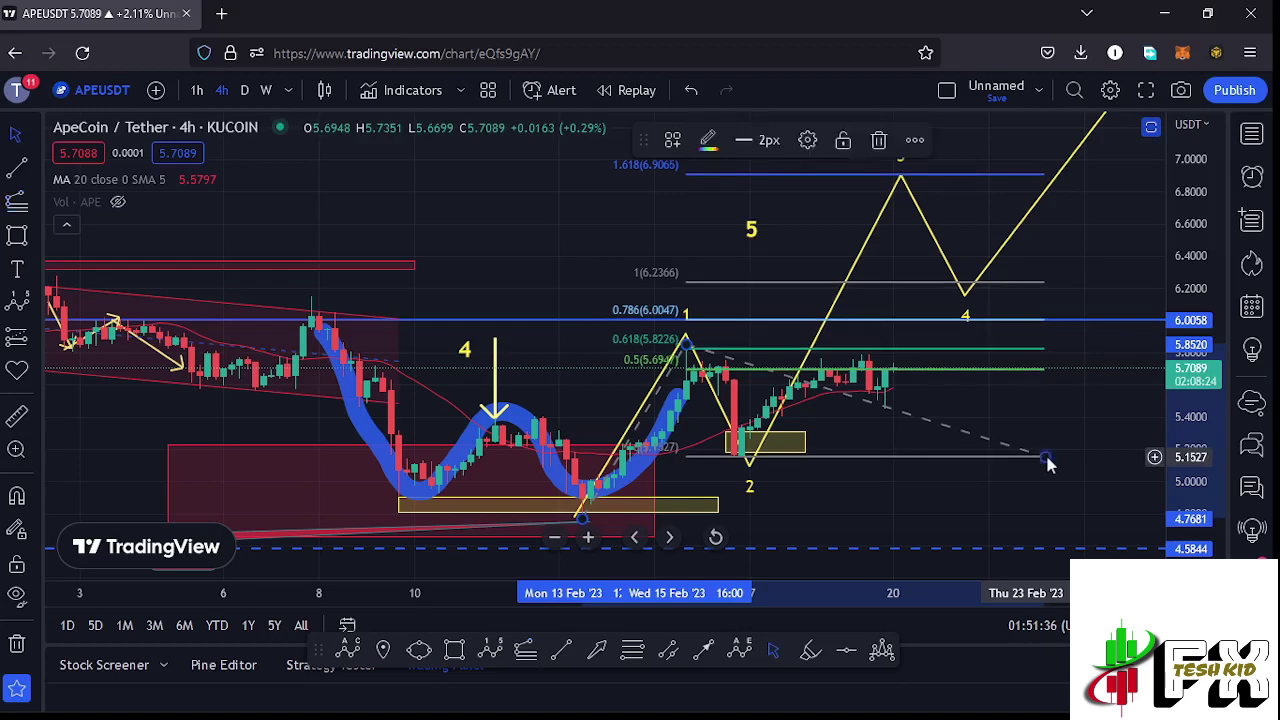
{"action": "left_click_drag", "start_coordinate": [1106, 398], "coordinate": [1091, 435]}
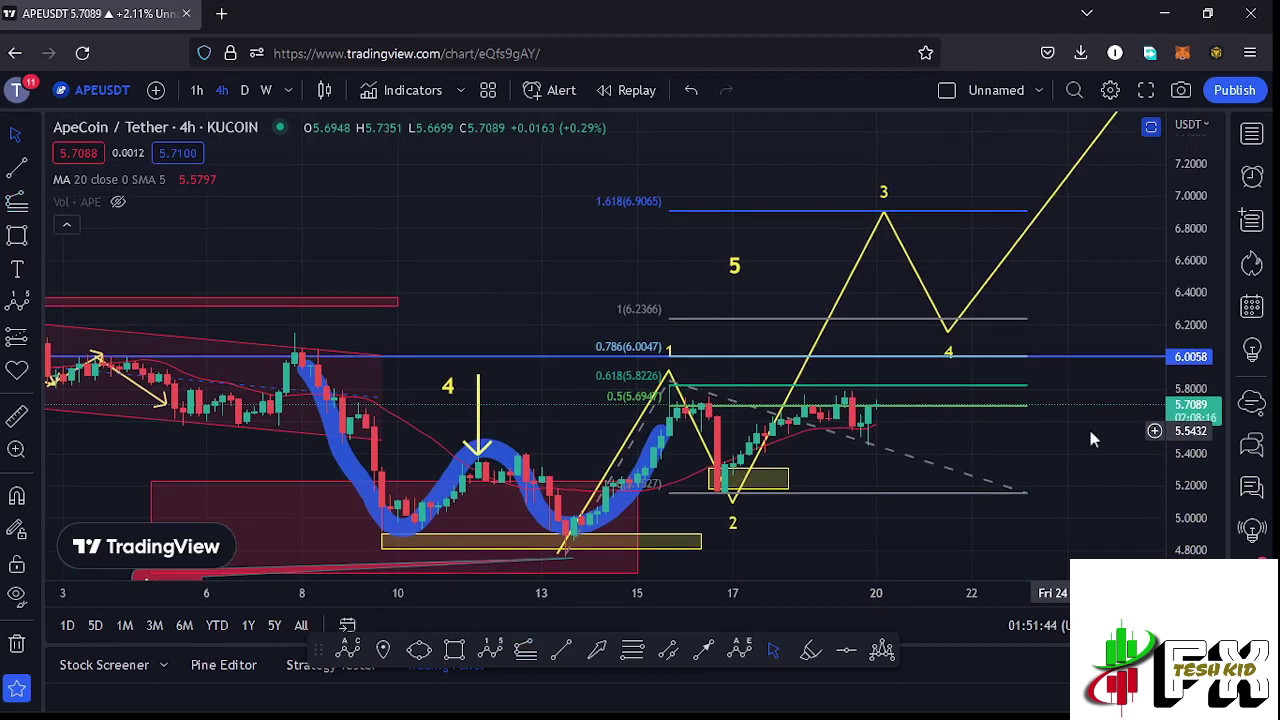
{"action": "left_click", "coordinate": [1027, 494]}
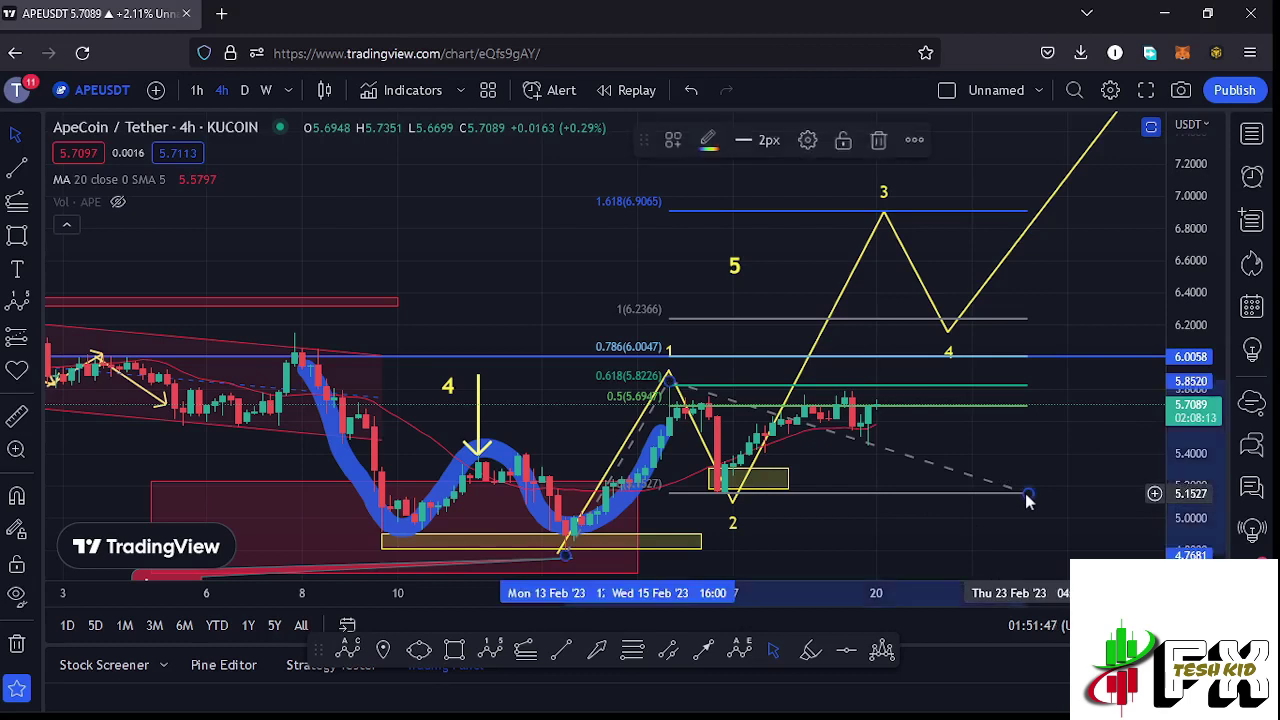
{"action": "left_click", "coordinate": [879, 140]}
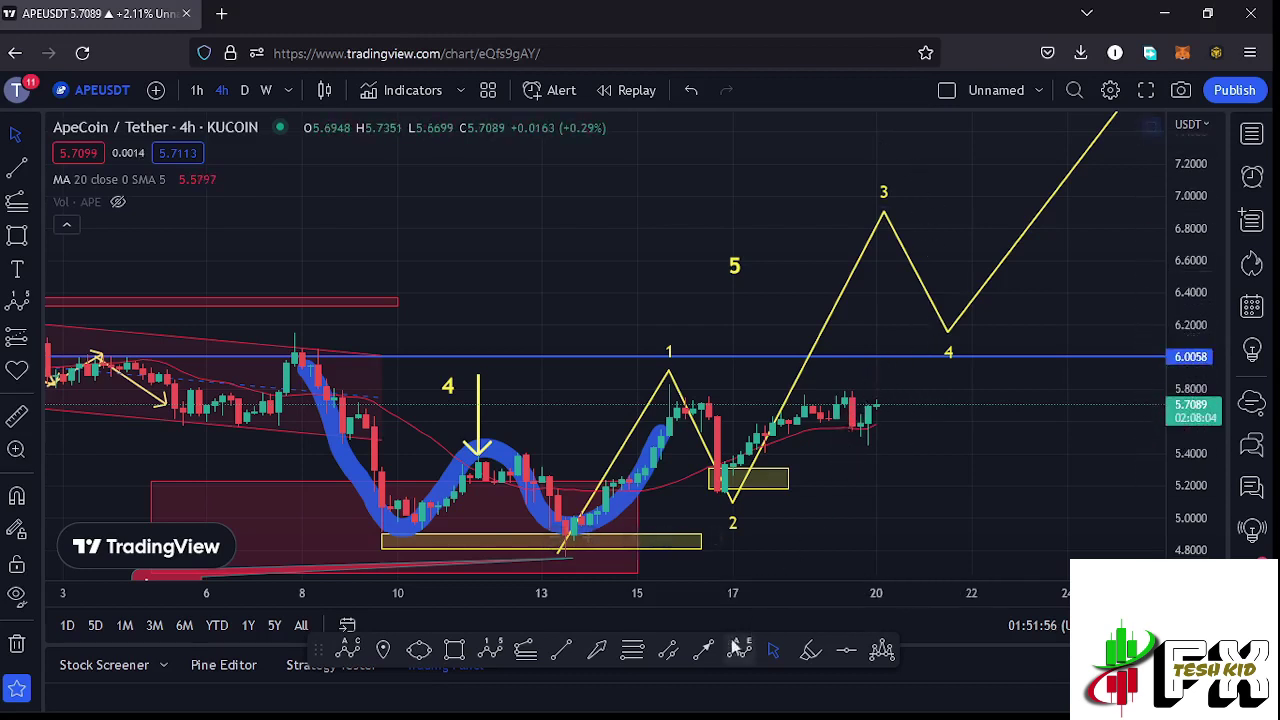
- Draw three connected arrows from the latest candle: up to about 6.20, down to the 6.0058 line, and up to about 6.9
{"action": "left_click", "coordinate": [703, 651]}
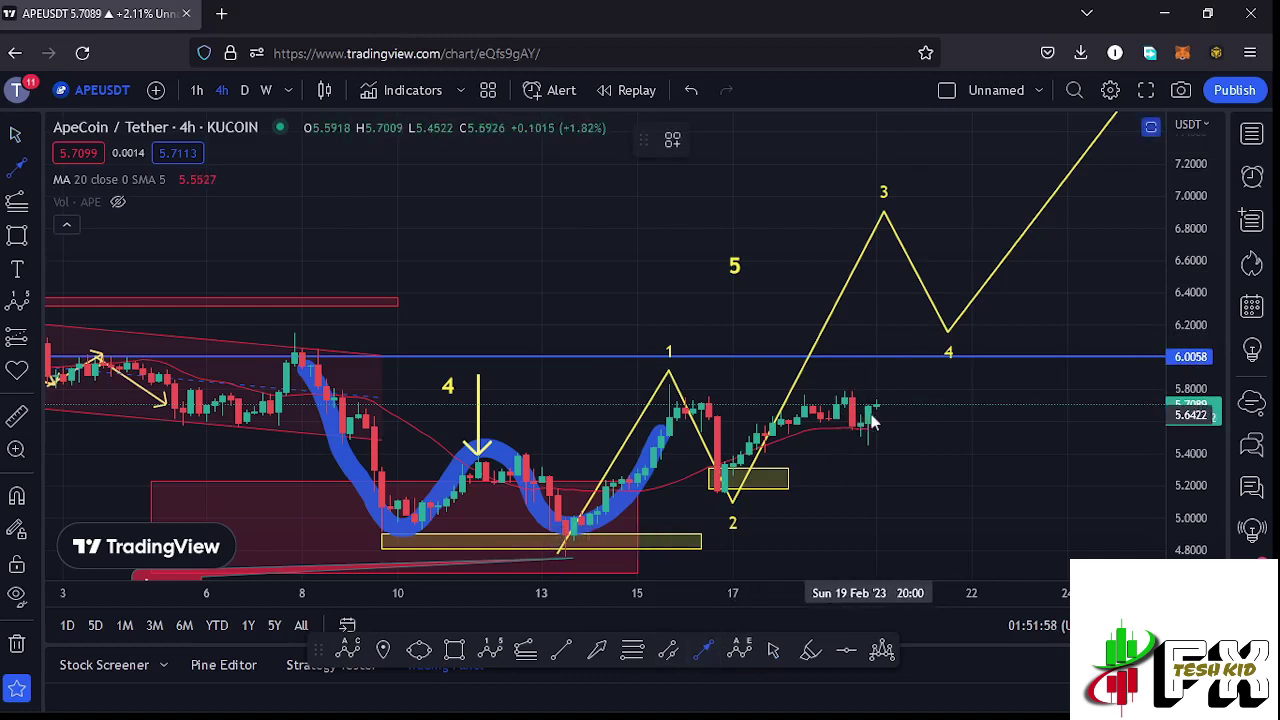
{"action": "left_click", "coordinate": [876, 408]}
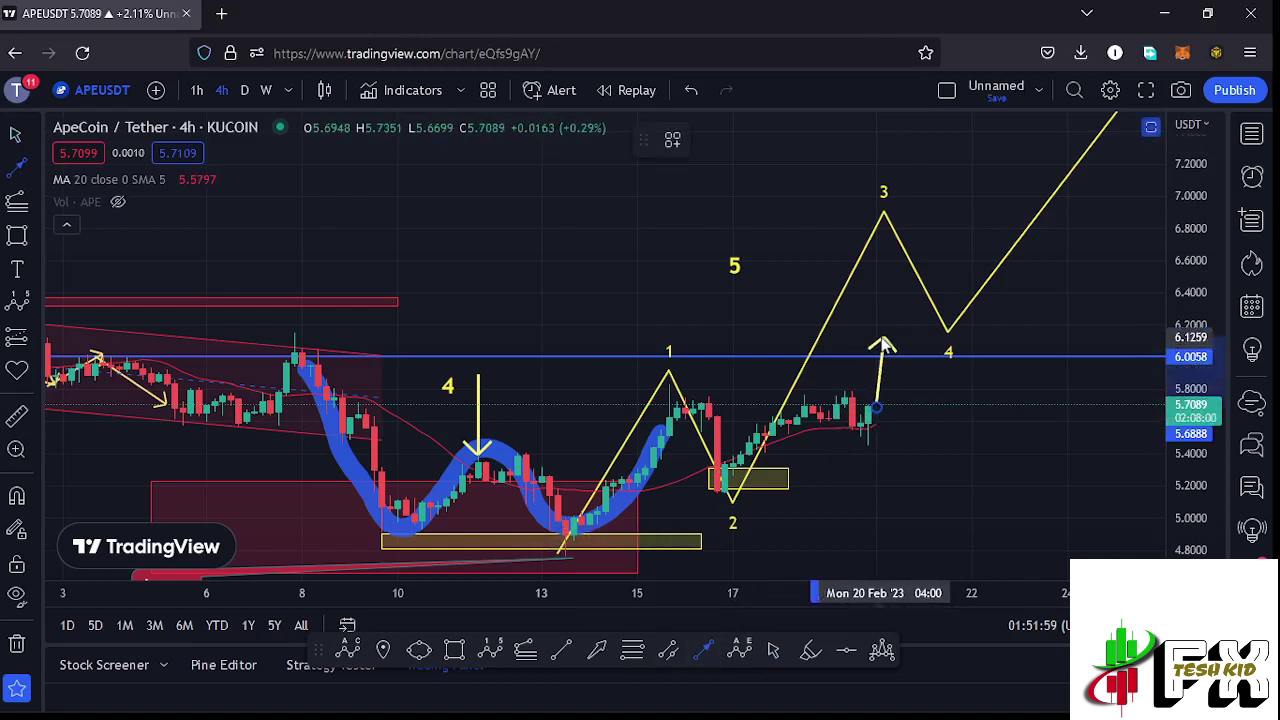
{"action": "left_click", "coordinate": [877, 327]}
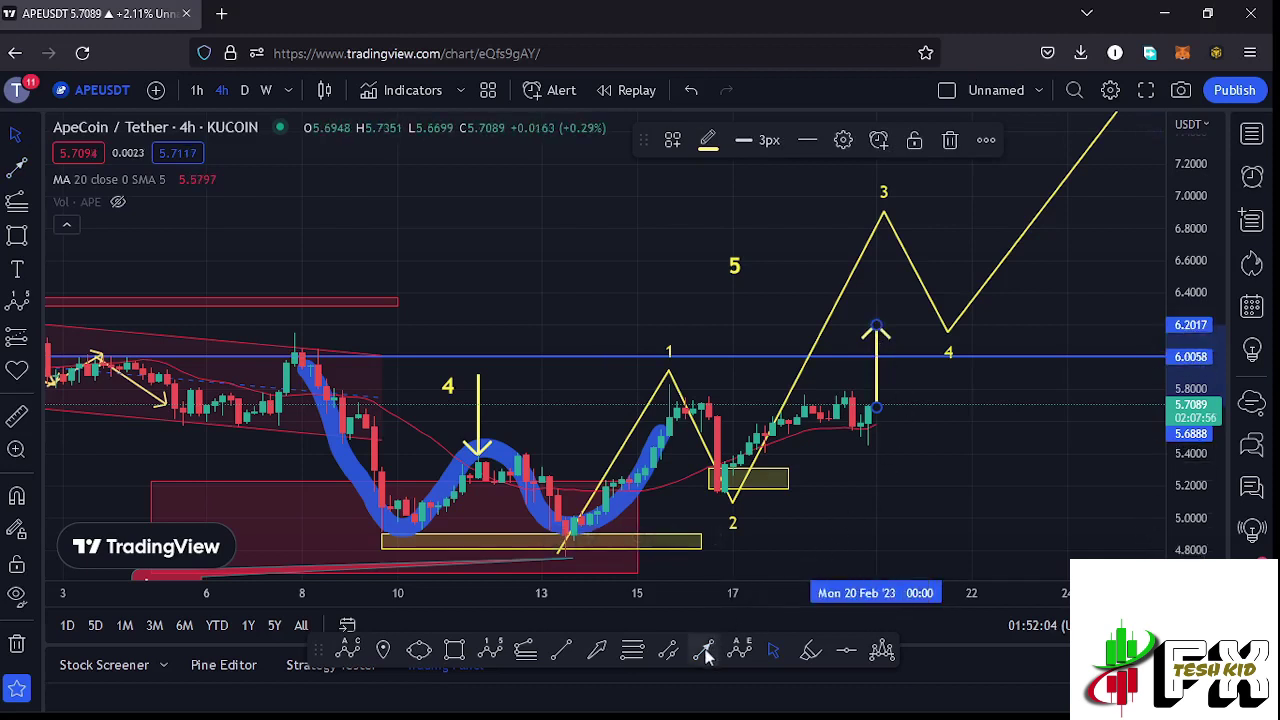
{"action": "left_click", "coordinate": [706, 650]}
{"action": "left_click", "coordinate": [876, 328]}
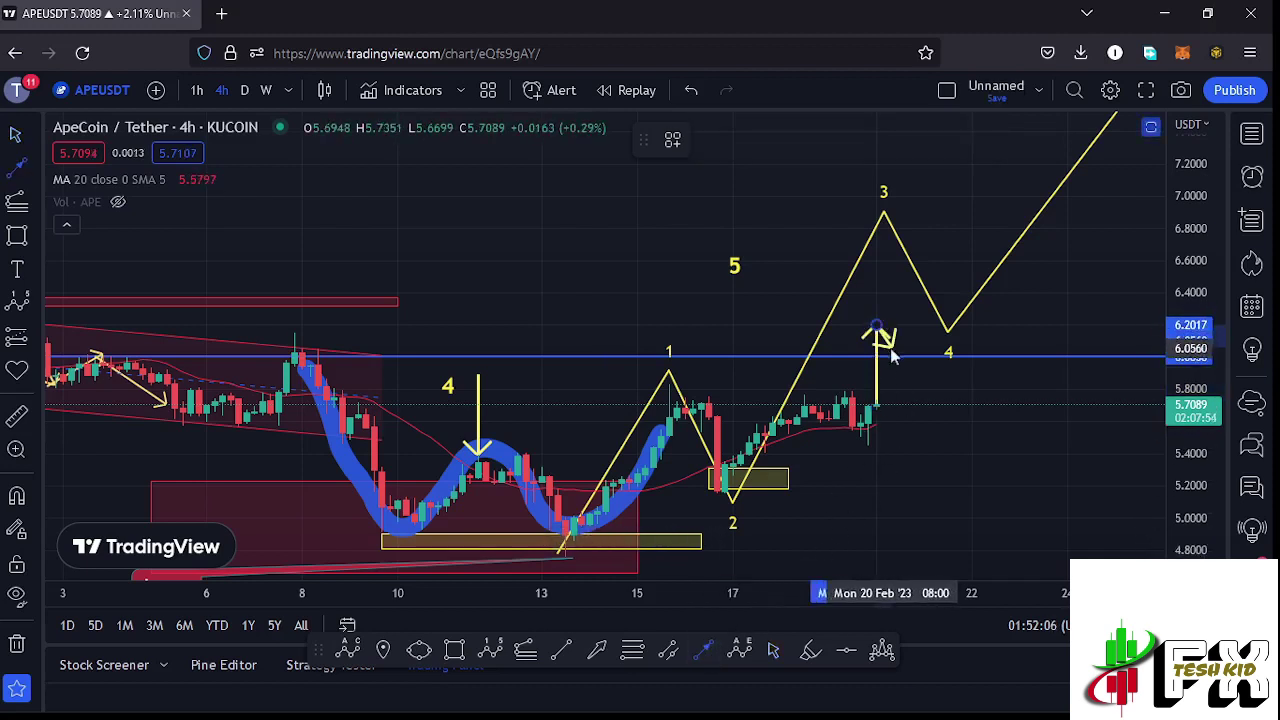
{"action": "left_click", "coordinate": [899, 357]}
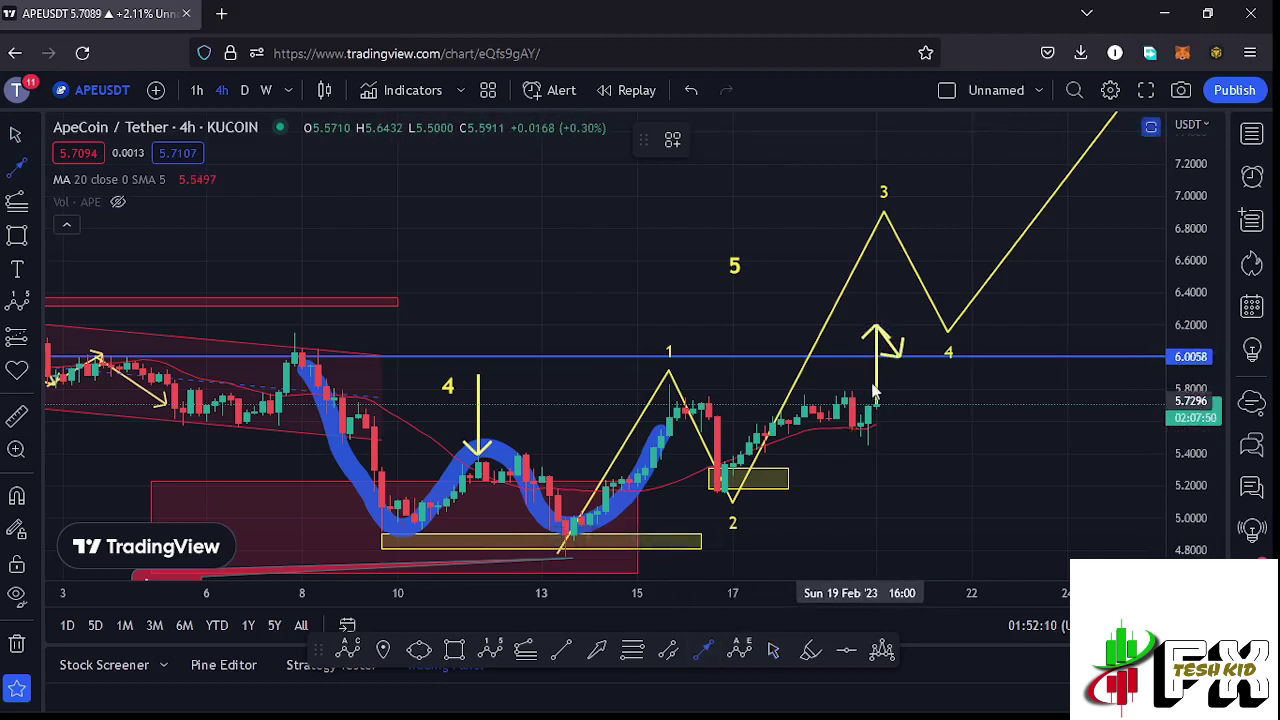
{"action": "left_click", "coordinate": [897, 359]}
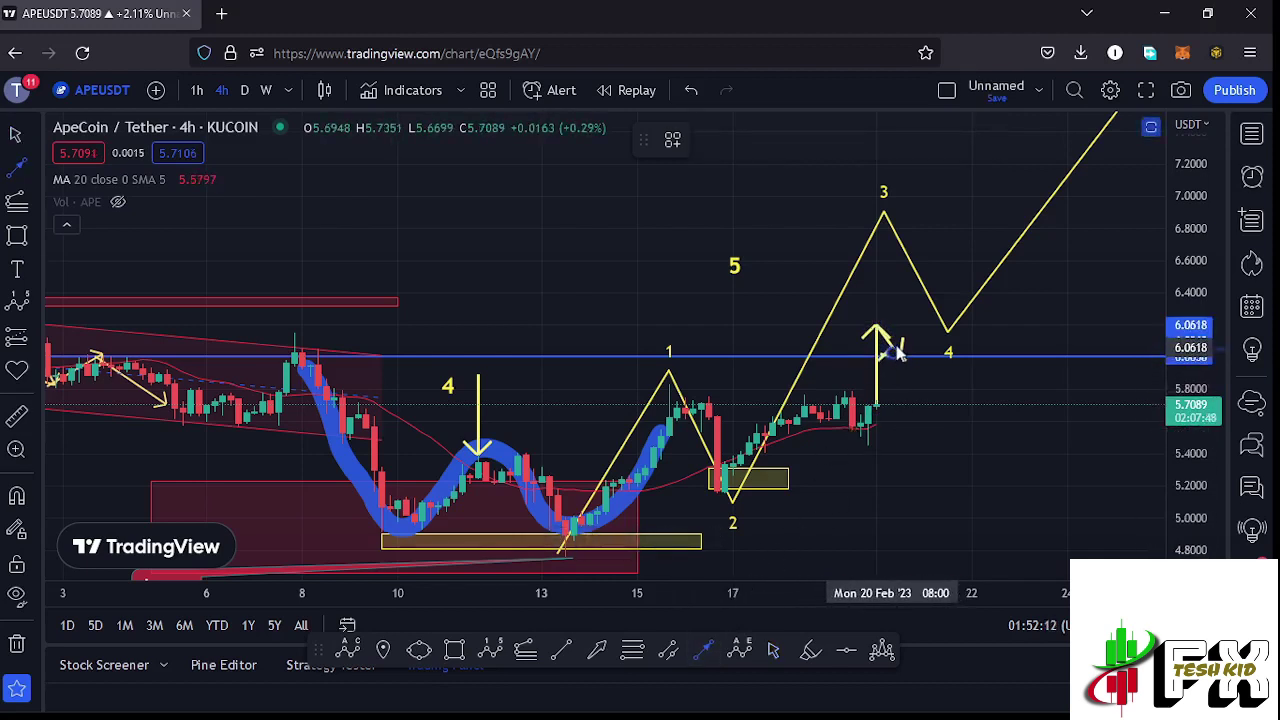
{"action": "left_click", "coordinate": [932, 214]}
- Move the large yellow wave label 5 closer to the rising wave 3 leg, at about 6.88 on the price scale
{"action": "left_click_drag", "start_coordinate": [972, 228], "coordinate": [956, 287]}
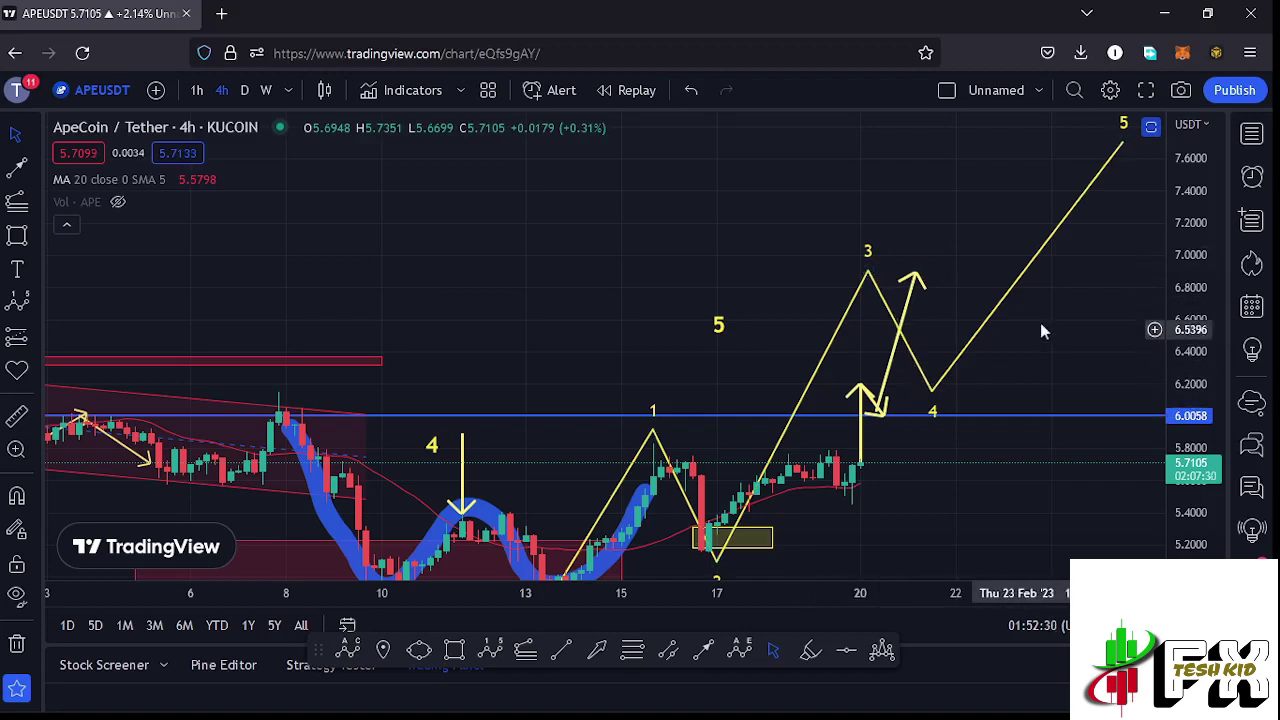
{"action": "left_click_drag", "start_coordinate": [1071, 298], "coordinate": [987, 317]}
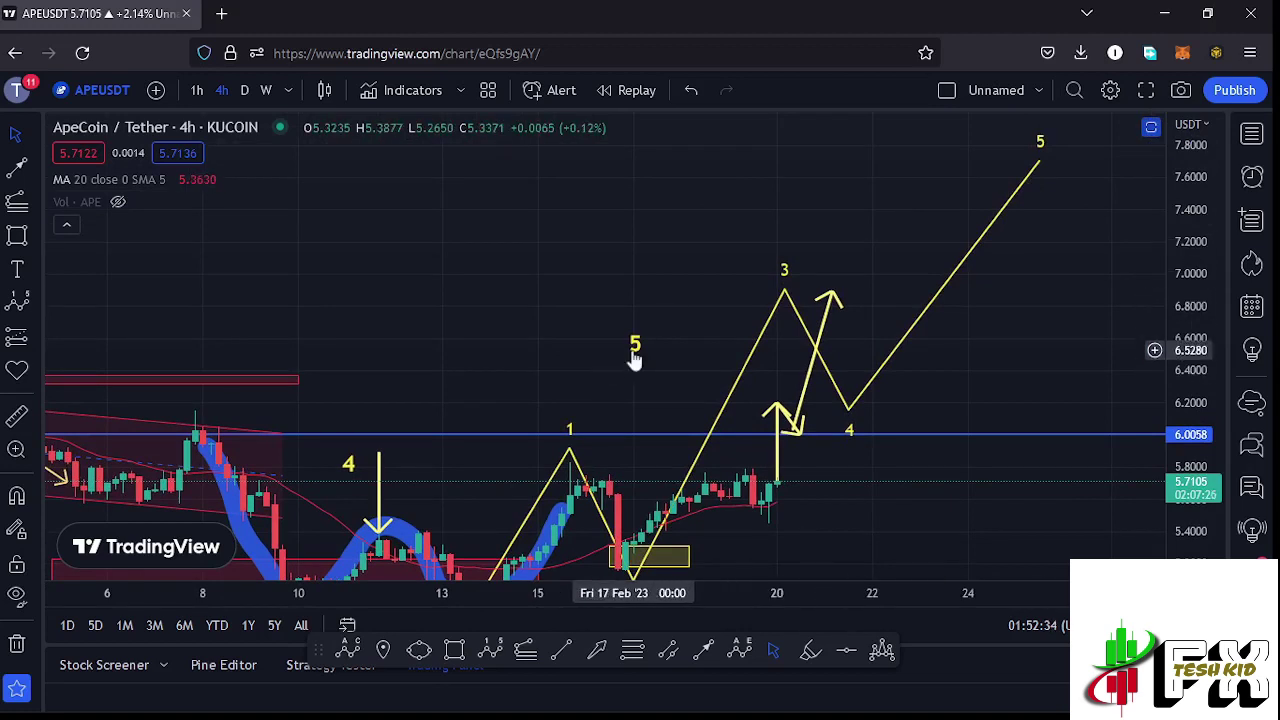
{"action": "left_click_drag", "start_coordinate": [636, 347], "coordinate": [669, 316]}
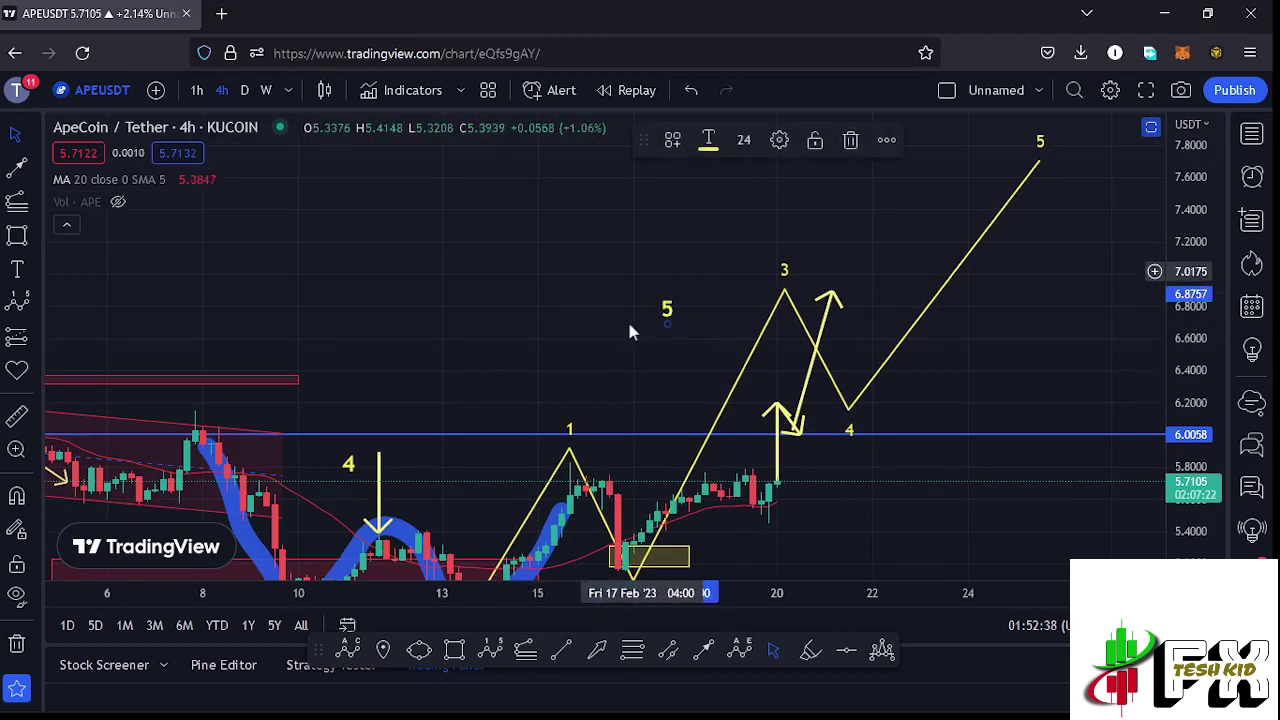
- Nudge the large yellow wave labels 1, 2 and 3 slightly in the wider wave count from November to January
{"action": "scroll", "coordinate": [699, 366], "scroll_direction": "down", "scroll_amount": 3}
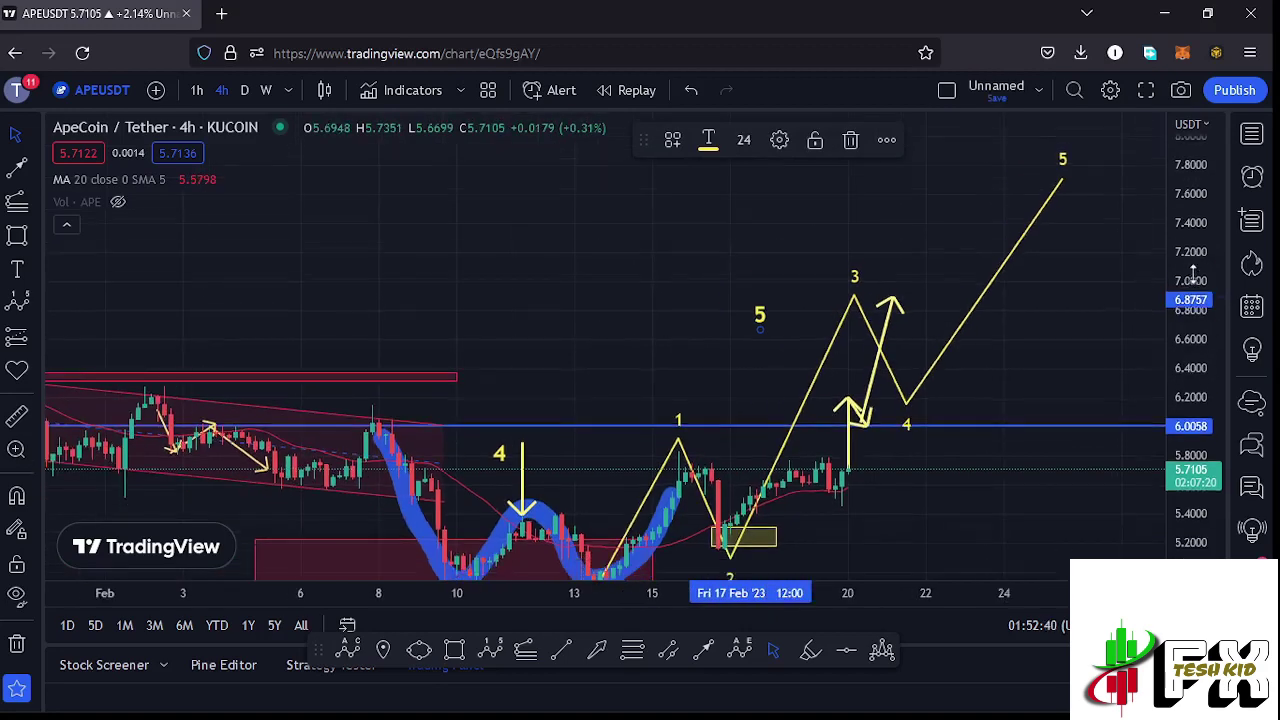
{"action": "left_click_drag", "start_coordinate": [1193, 278], "coordinate": [1193, 330]}
{"action": "scroll", "coordinate": [803, 337], "scroll_direction": "down", "scroll_amount": 3}
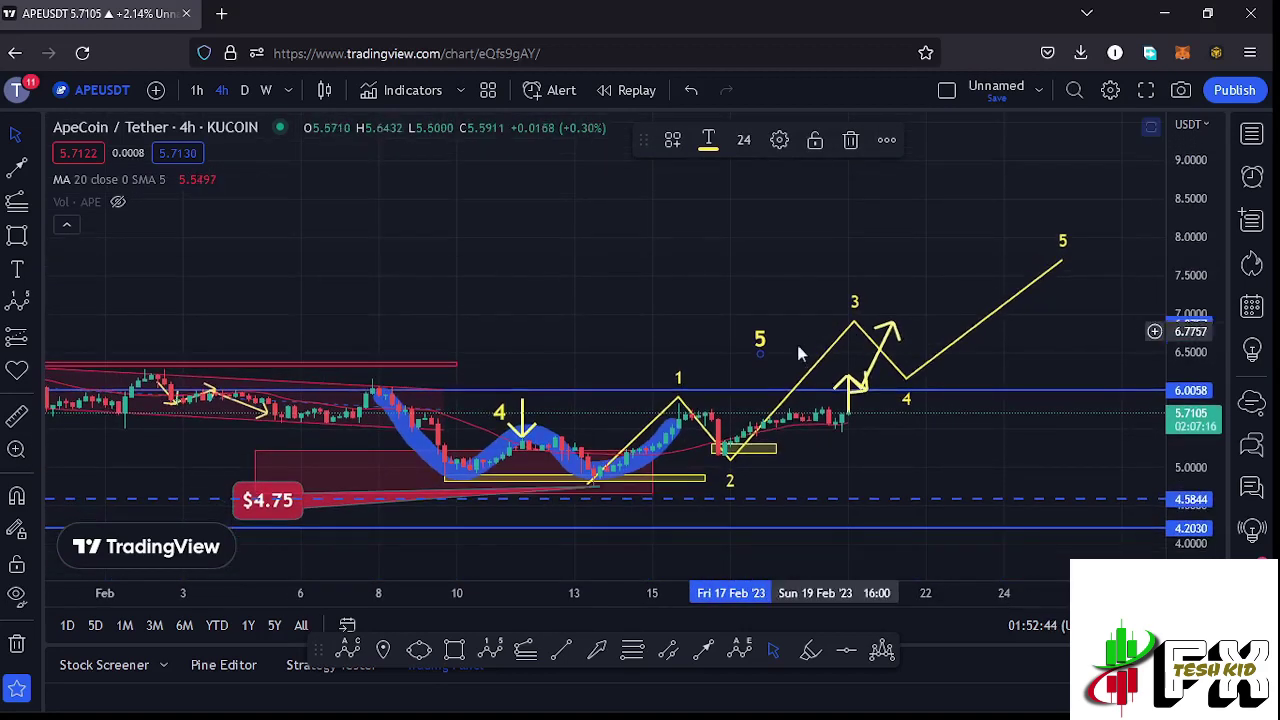
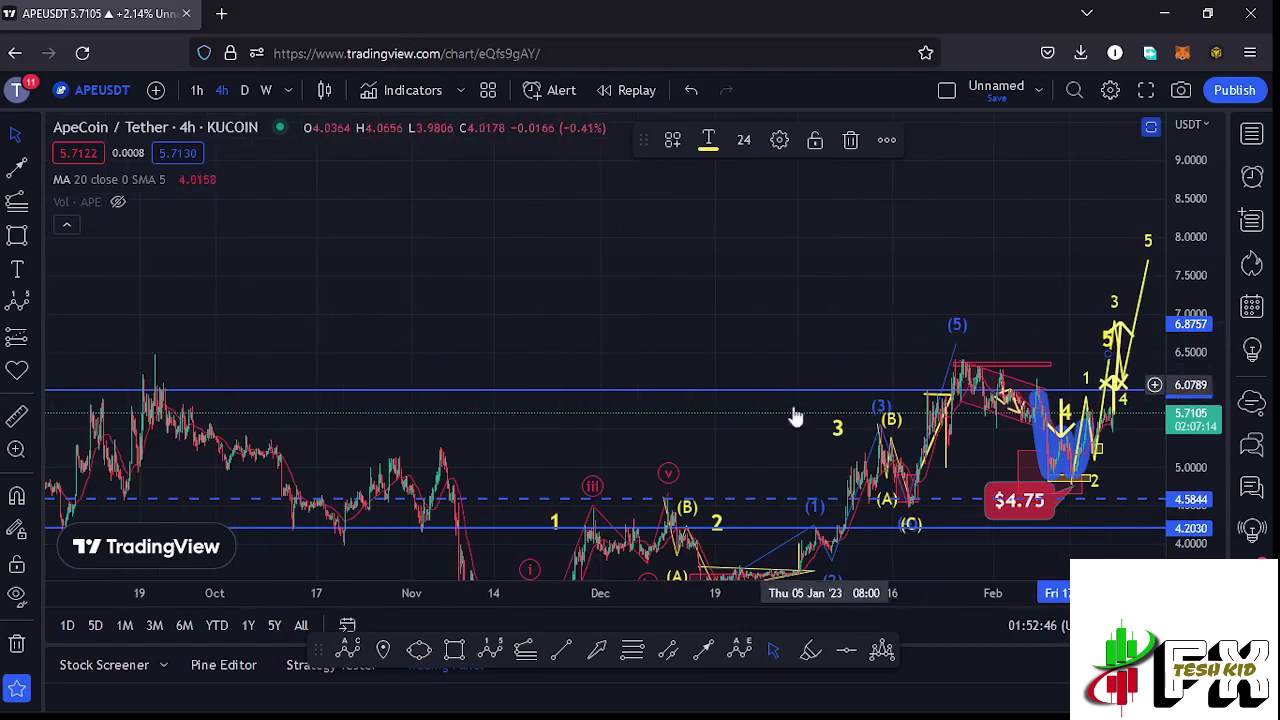
{"action": "left_click_drag", "start_coordinate": [757, 457], "coordinate": [702, 337]}
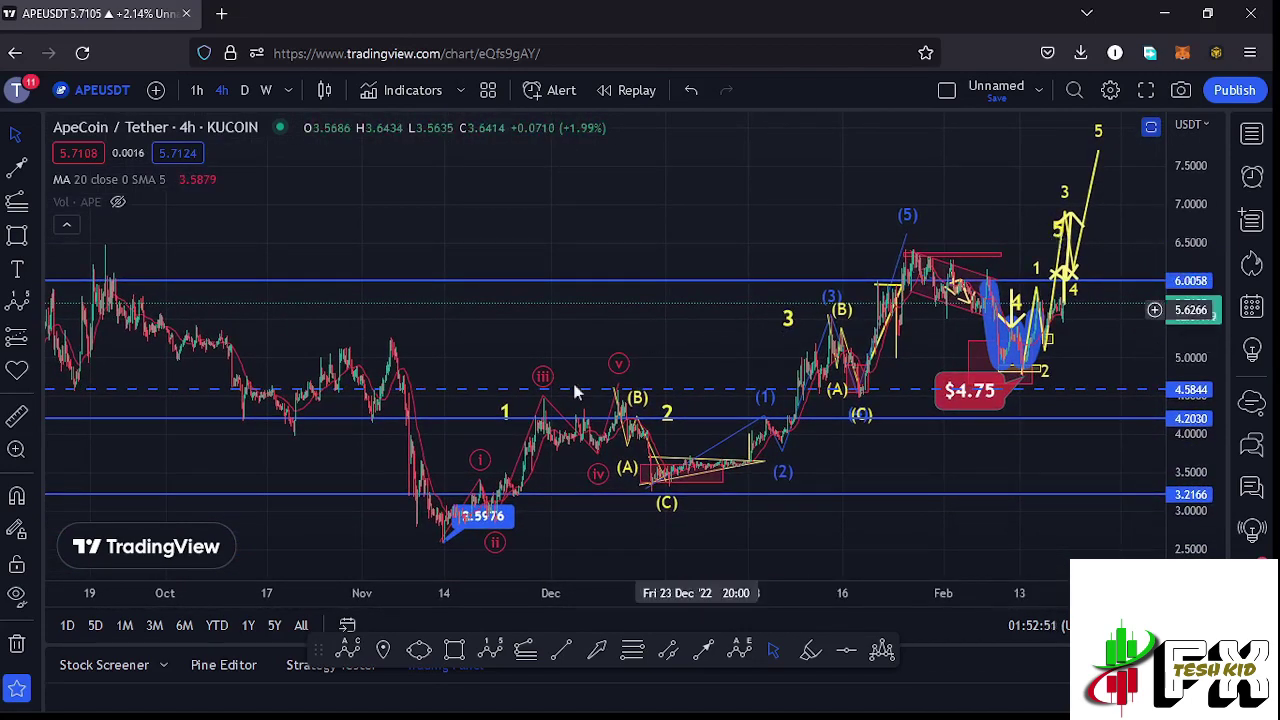
{"action": "left_click", "coordinate": [470, 530]}
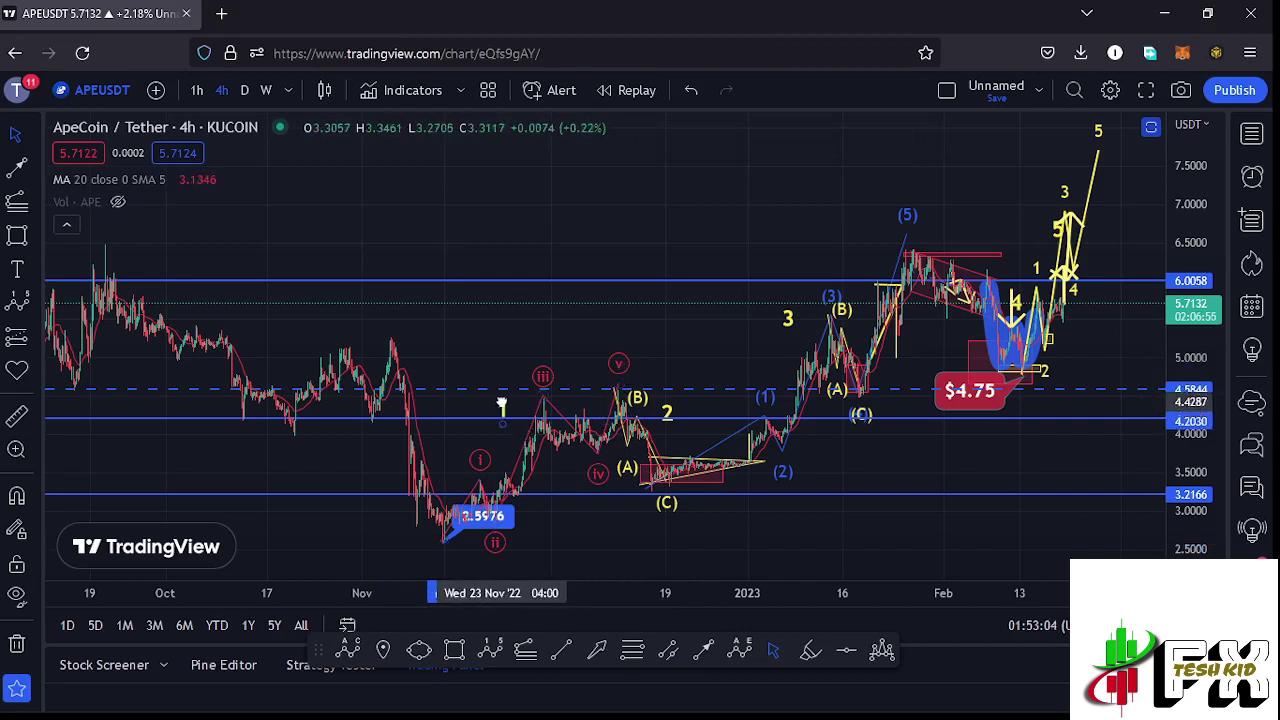
{"action": "left_click", "coordinate": [502, 405]}
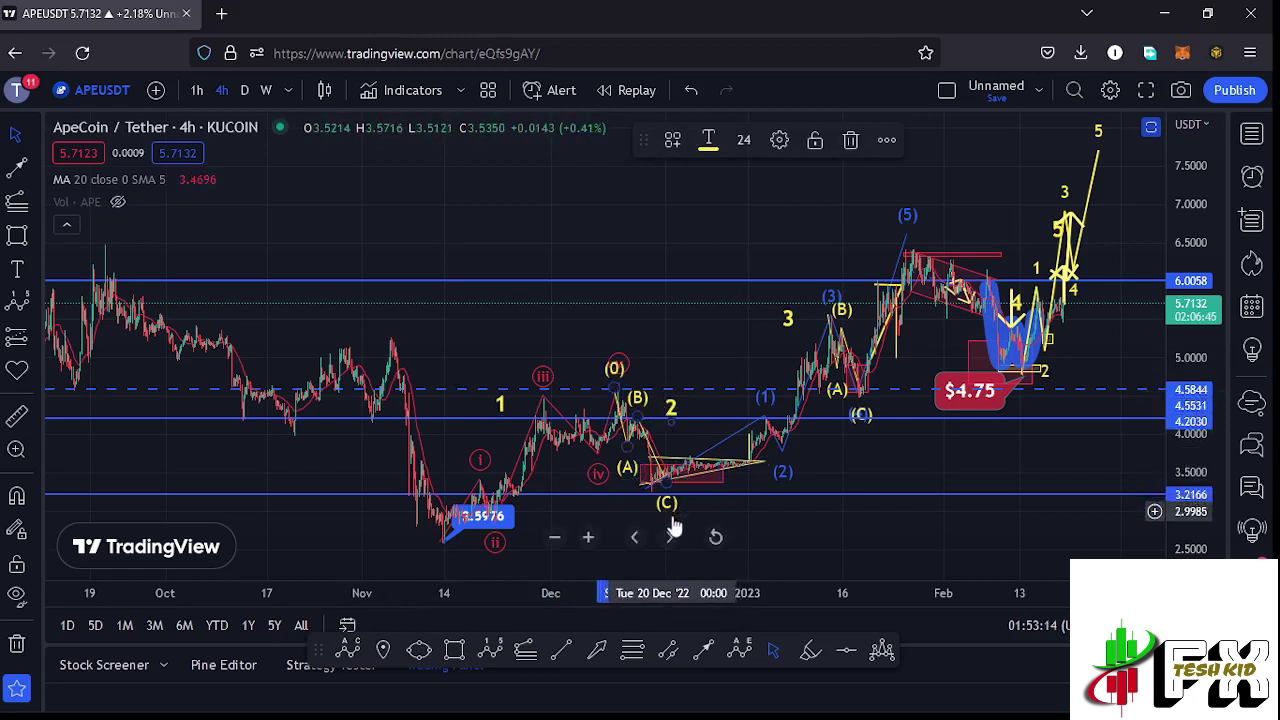
{"action": "left_click", "coordinate": [786, 320]}
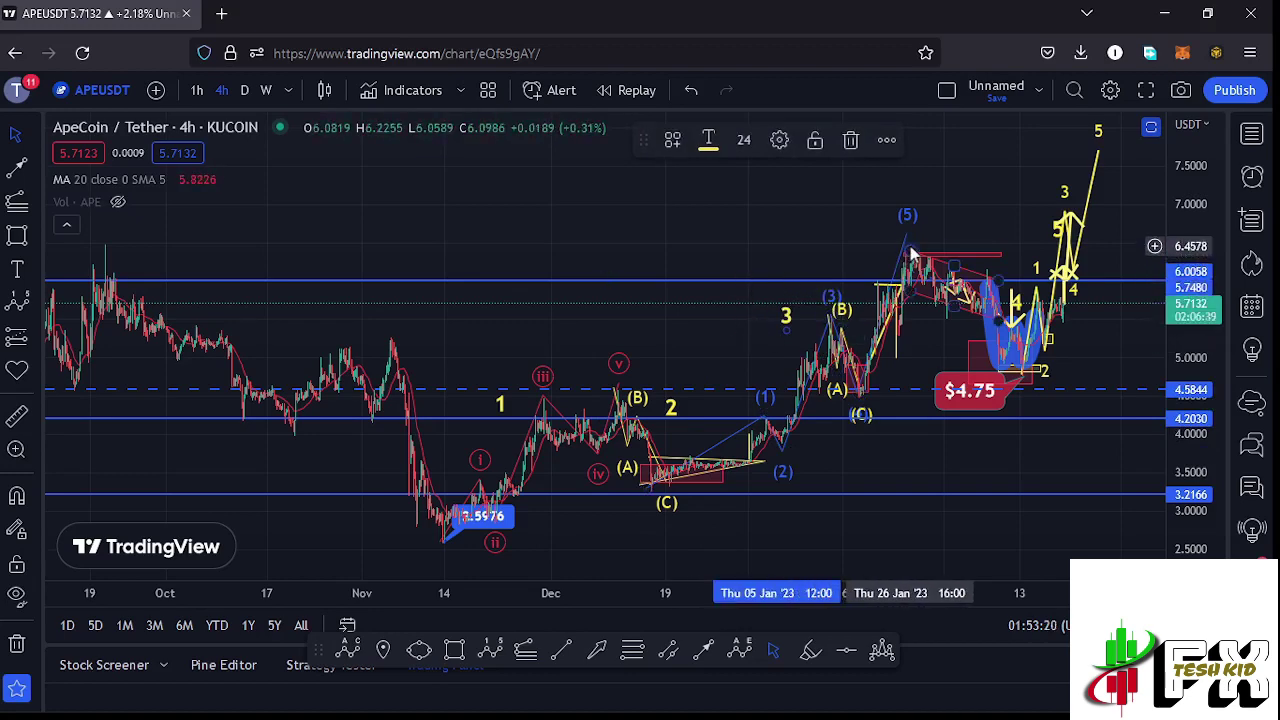
- Dismiss the advertisement and shift the large yellow wave label 5 slightly away from the rising wave 3 leg, at about 6.75
{"action": "scroll", "coordinate": [1080, 372], "scroll_direction": "up", "scroll_amount": 3}
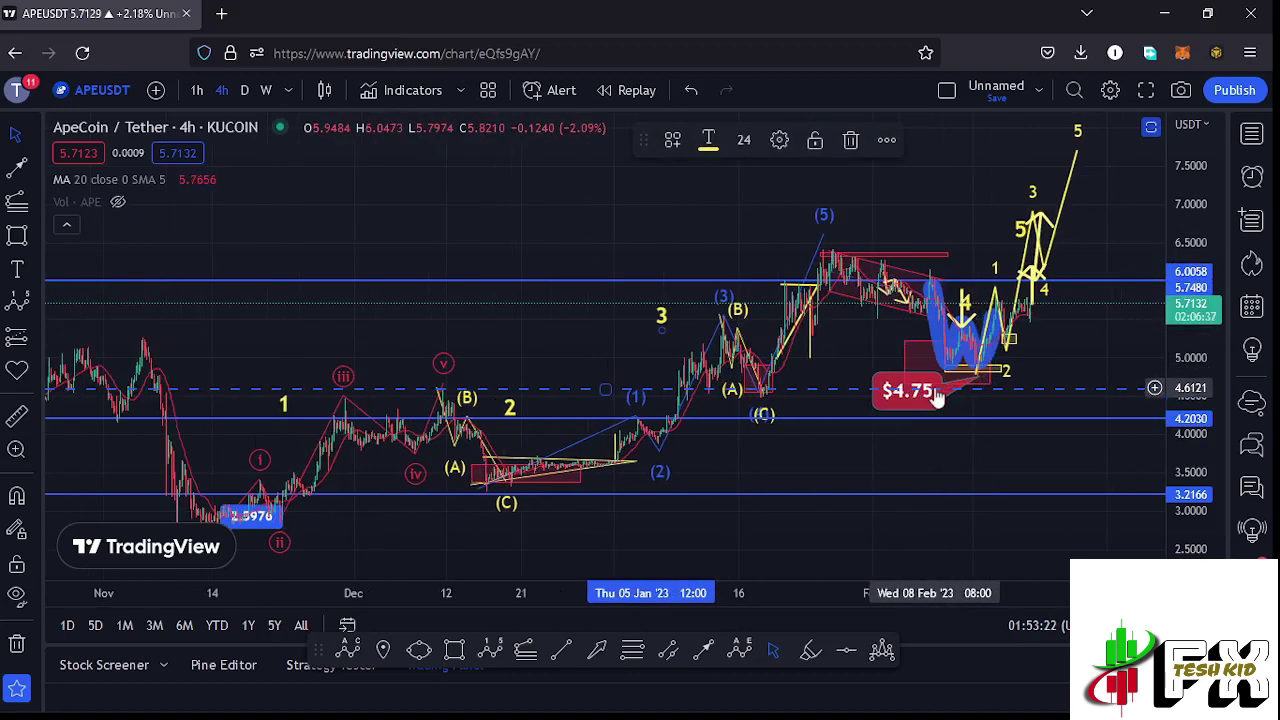
{"action": "left_click_drag", "start_coordinate": [1091, 347], "coordinate": [1002, 352]}
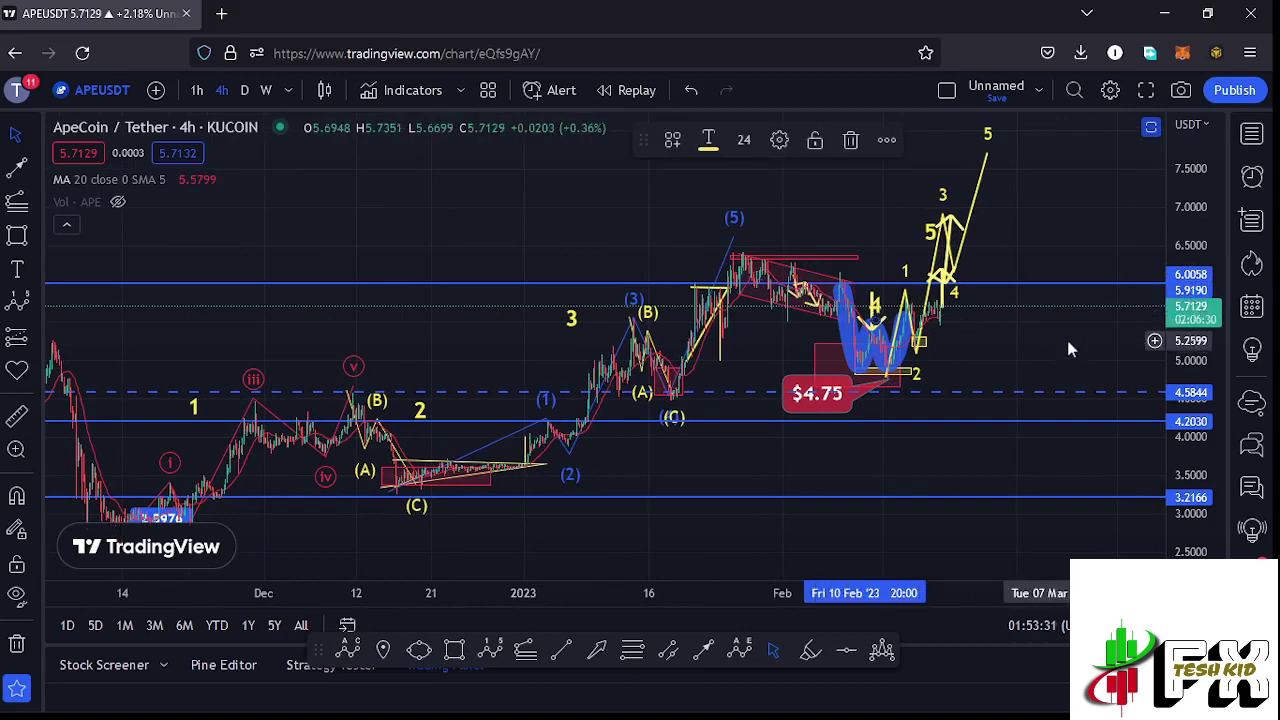
{"action": "left_click_drag", "start_coordinate": [1060, 355], "coordinate": [1042, 385]}
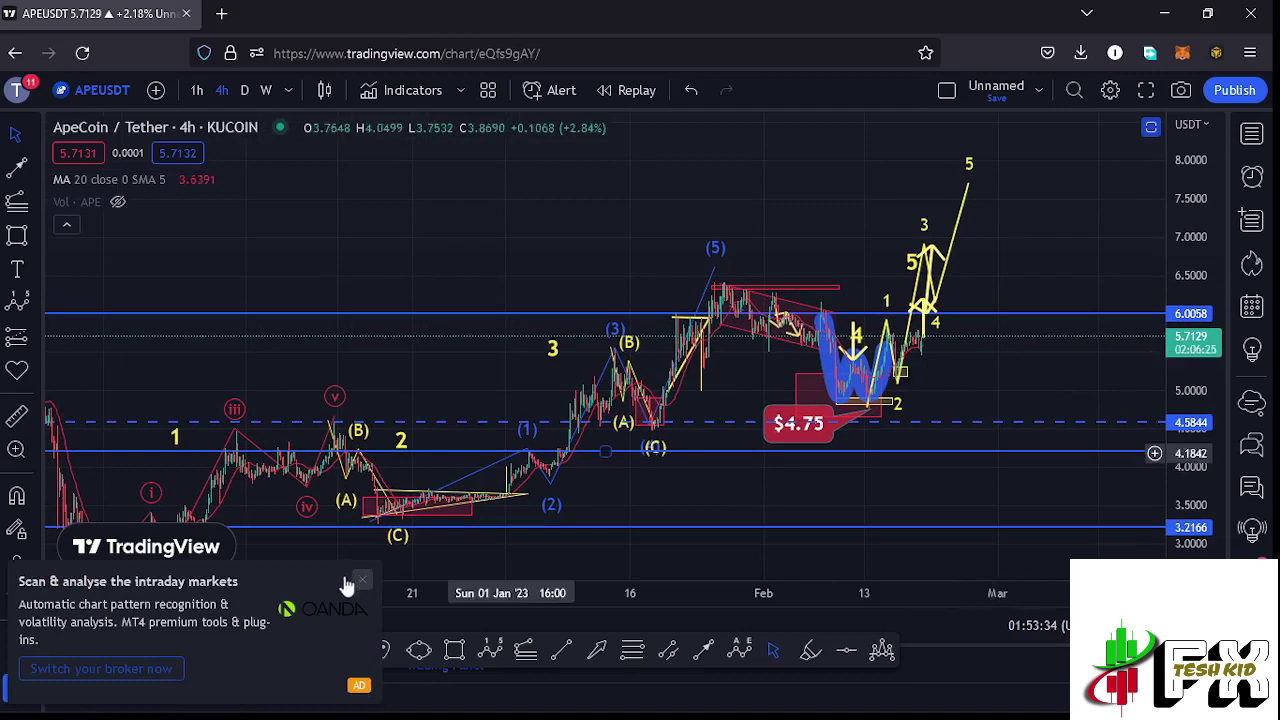
{"action": "left_click", "coordinate": [362, 579]}
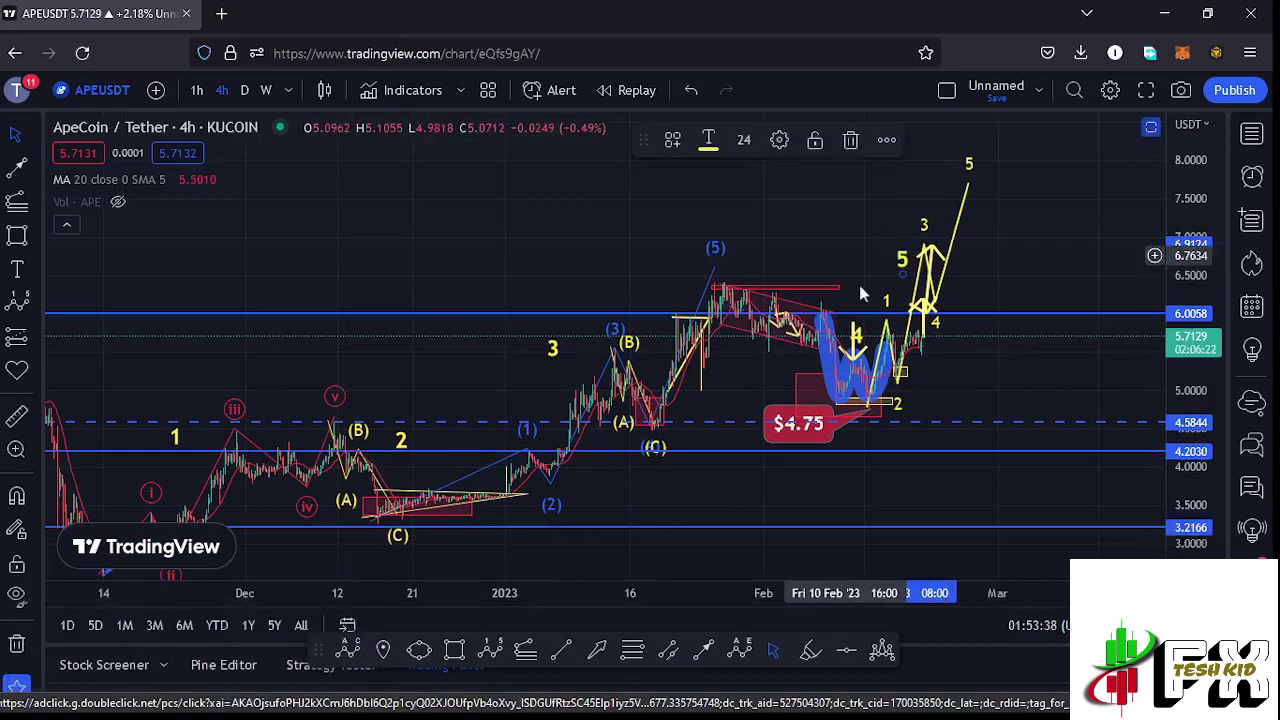
{"action": "scroll", "coordinate": [727, 506], "scroll_direction": "down", "scroll_amount": 2}
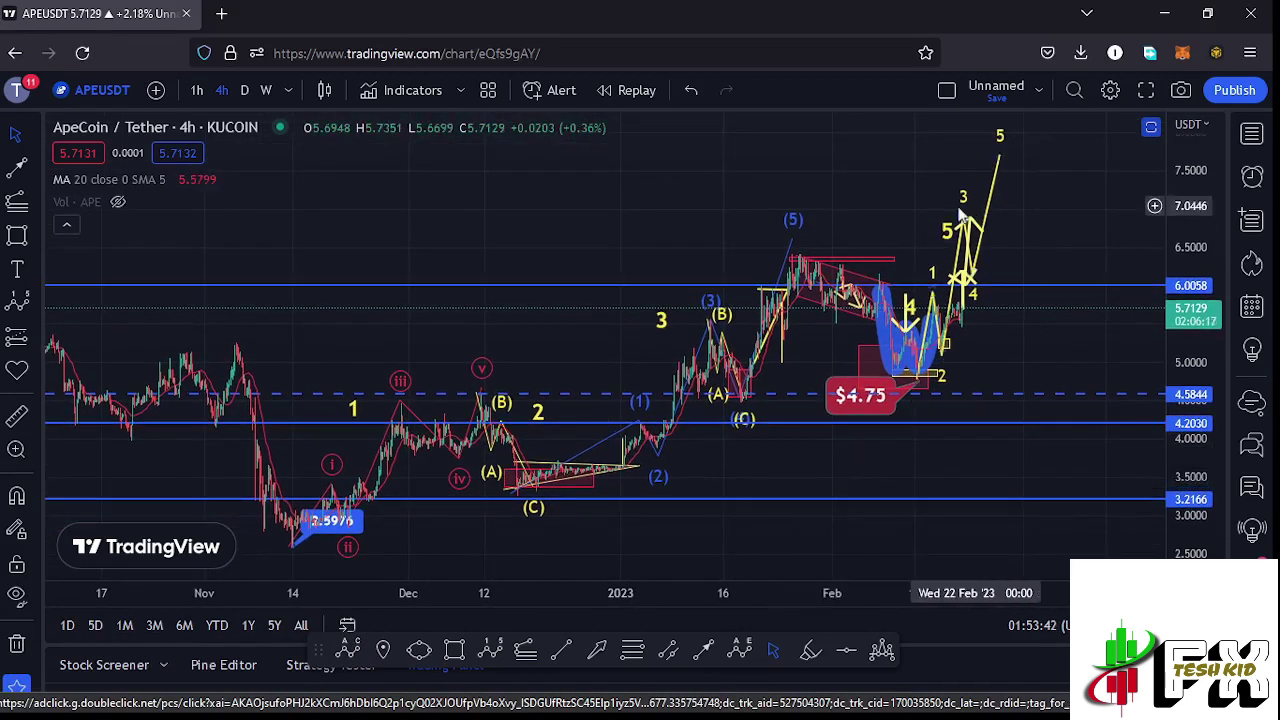
{"action": "left_click", "coordinate": [941, 230]}
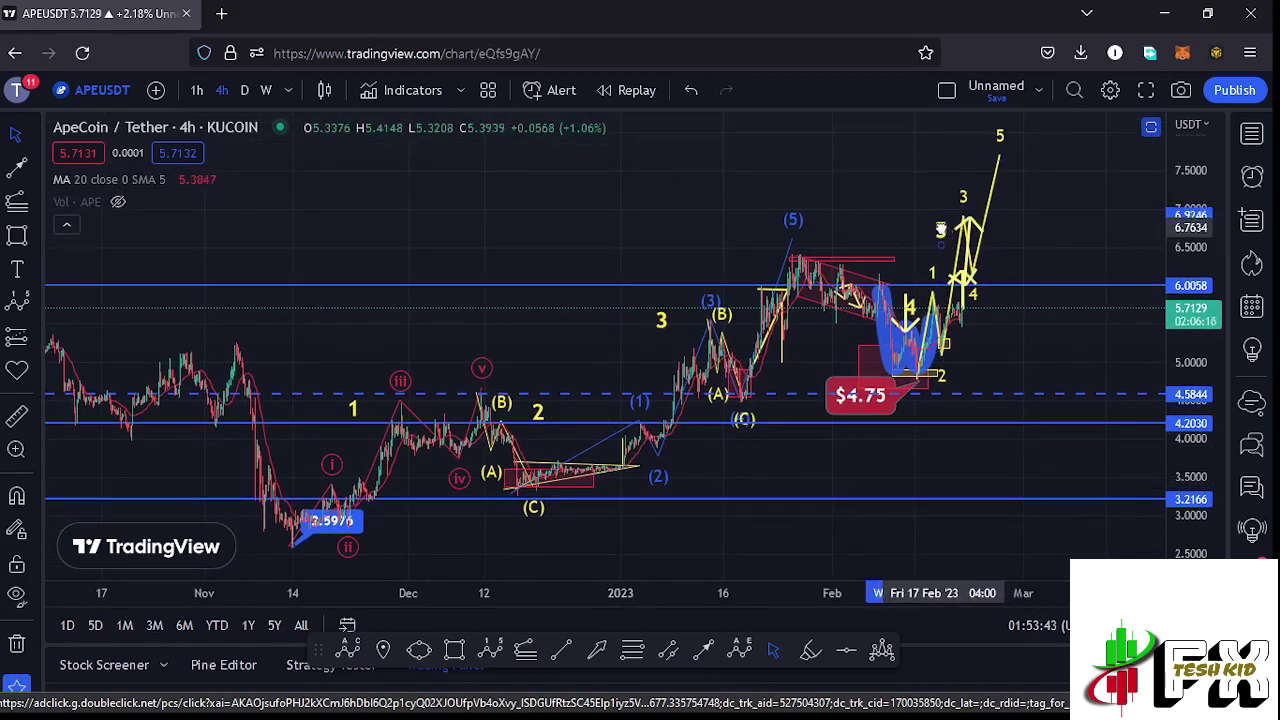
- Draw a trend-based Fibonacci extension from the 2.5951 low through the wave v high at 4.5998 to about 6.42 beyond the latest candles
{"action": "left_click", "coordinate": [526, 652]}
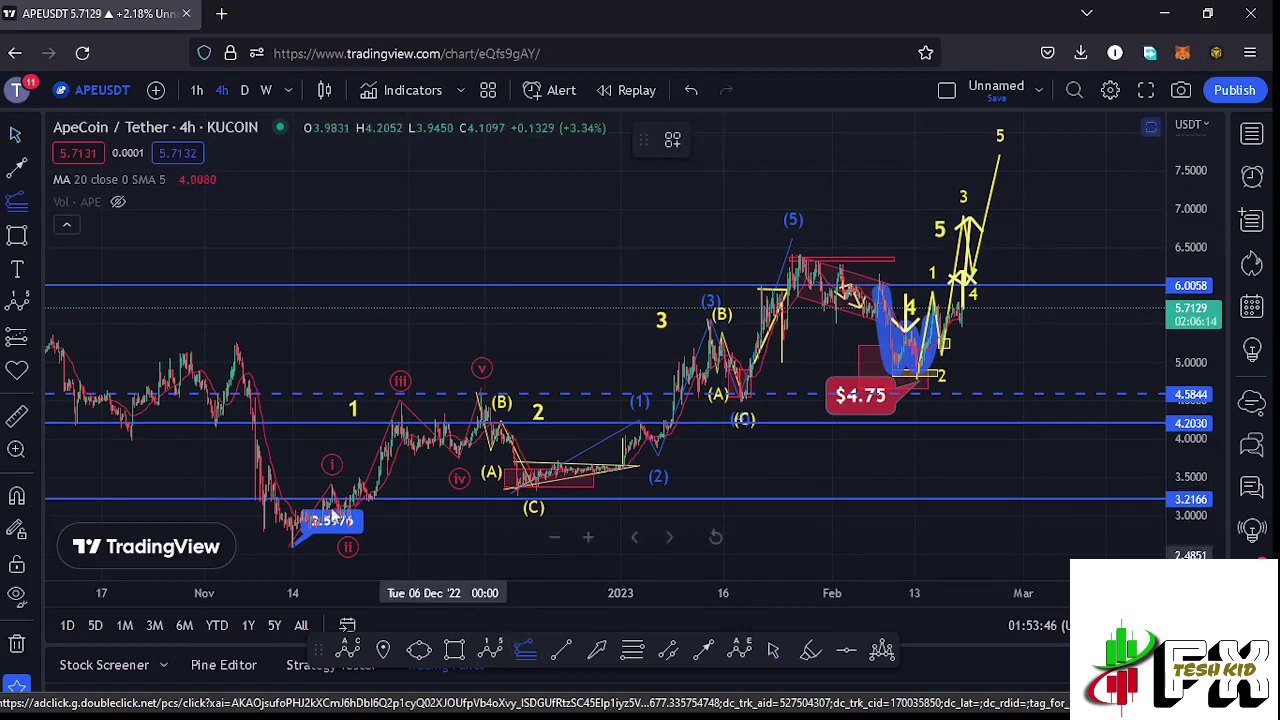
{"action": "left_click", "coordinate": [290, 547]}
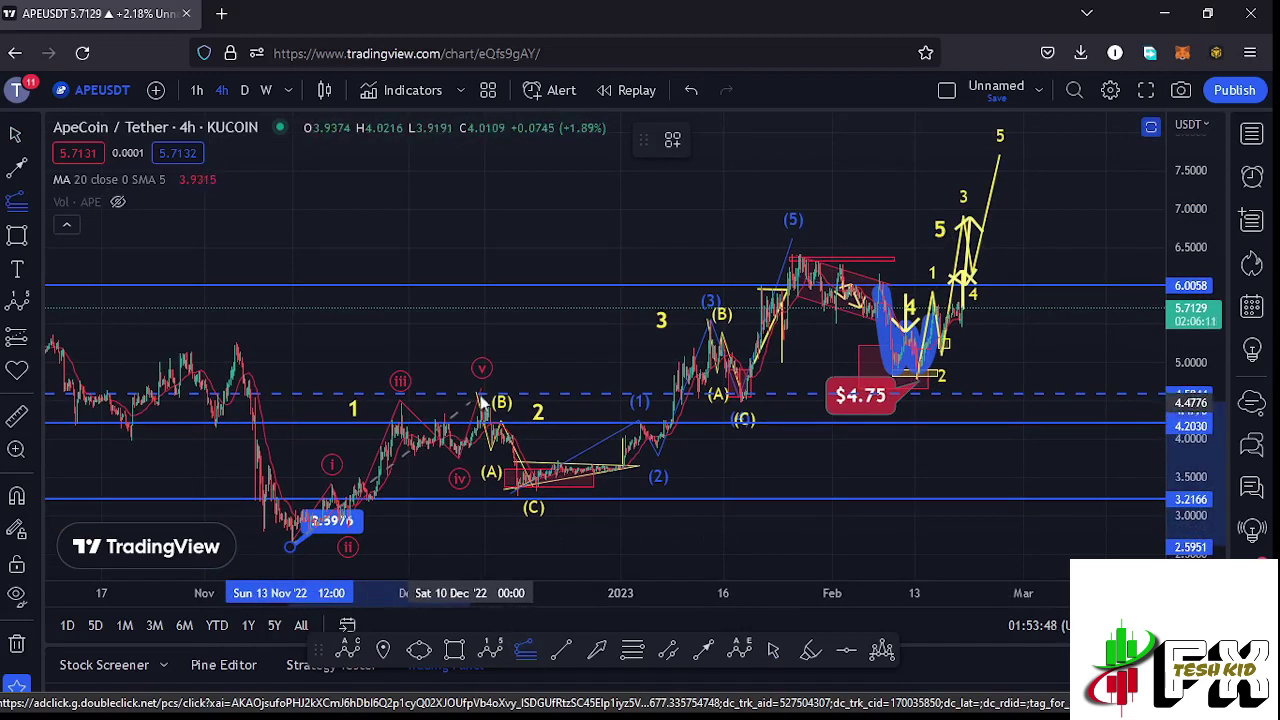
{"action": "left_click", "coordinate": [483, 396]}
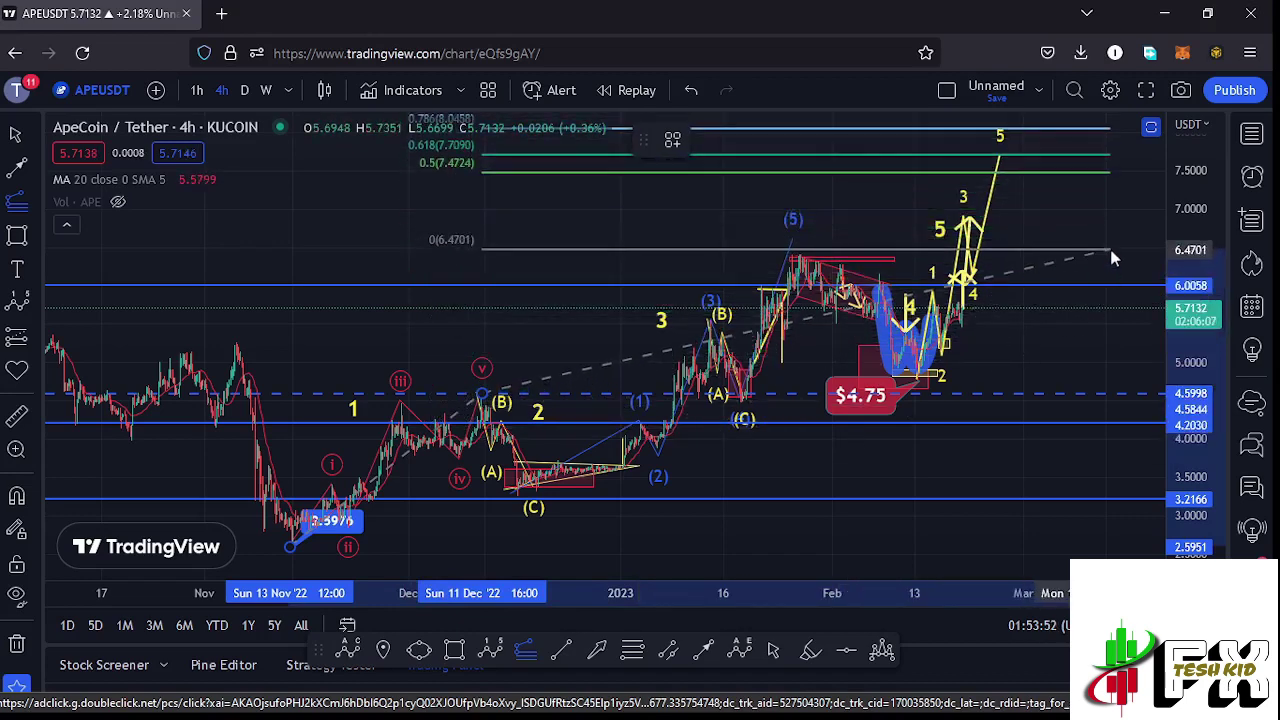
{"action": "left_click", "coordinate": [1112, 253]}
{"action": "left_click_drag", "start_coordinate": [1132, 196], "coordinate": [1098, 286]}
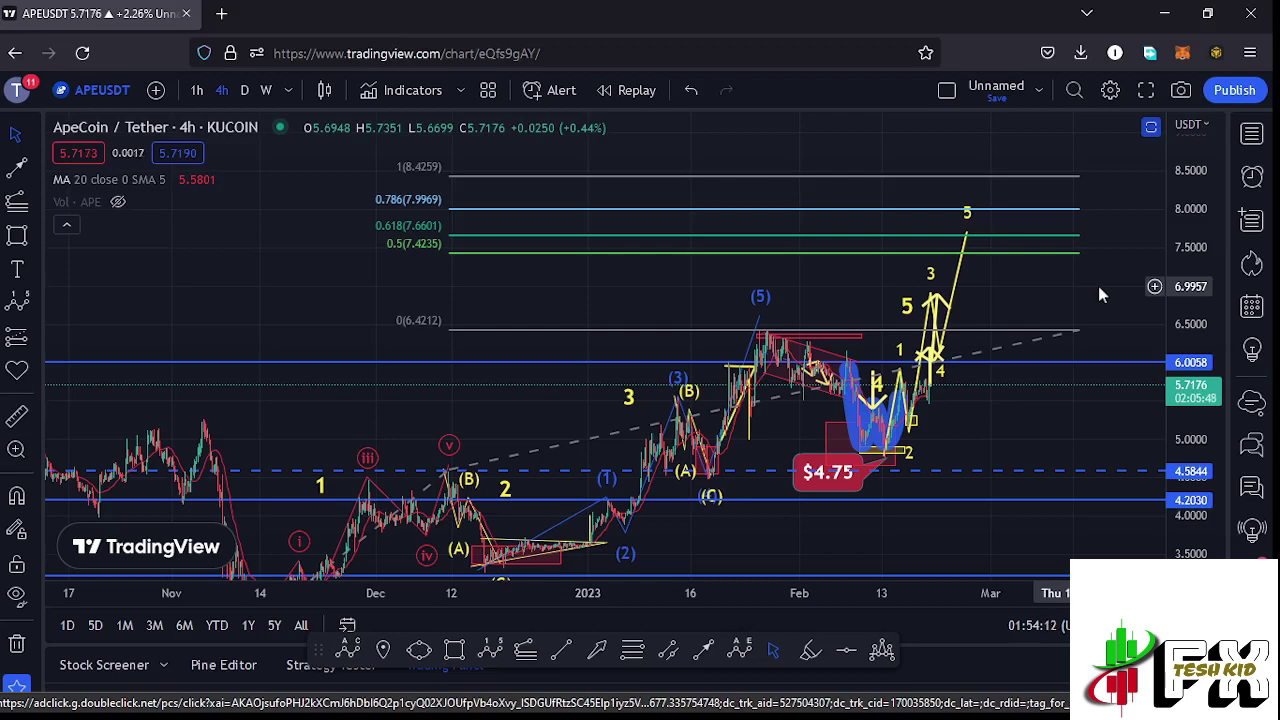
- Move the large yellow wave label 5 up and slightly earlier, to about 6.9 on the price scale
{"action": "scroll", "coordinate": [996, 432], "scroll_direction": "up", "scroll_amount": 1}
{"action": "left_click_drag", "start_coordinate": [996, 432], "coordinate": [757, 437]}
{"action": "left_click_drag", "start_coordinate": [671, 457], "coordinate": [1180, 428]}
{"action": "left_click_drag", "start_coordinate": [993, 429], "coordinate": [845, 463]}
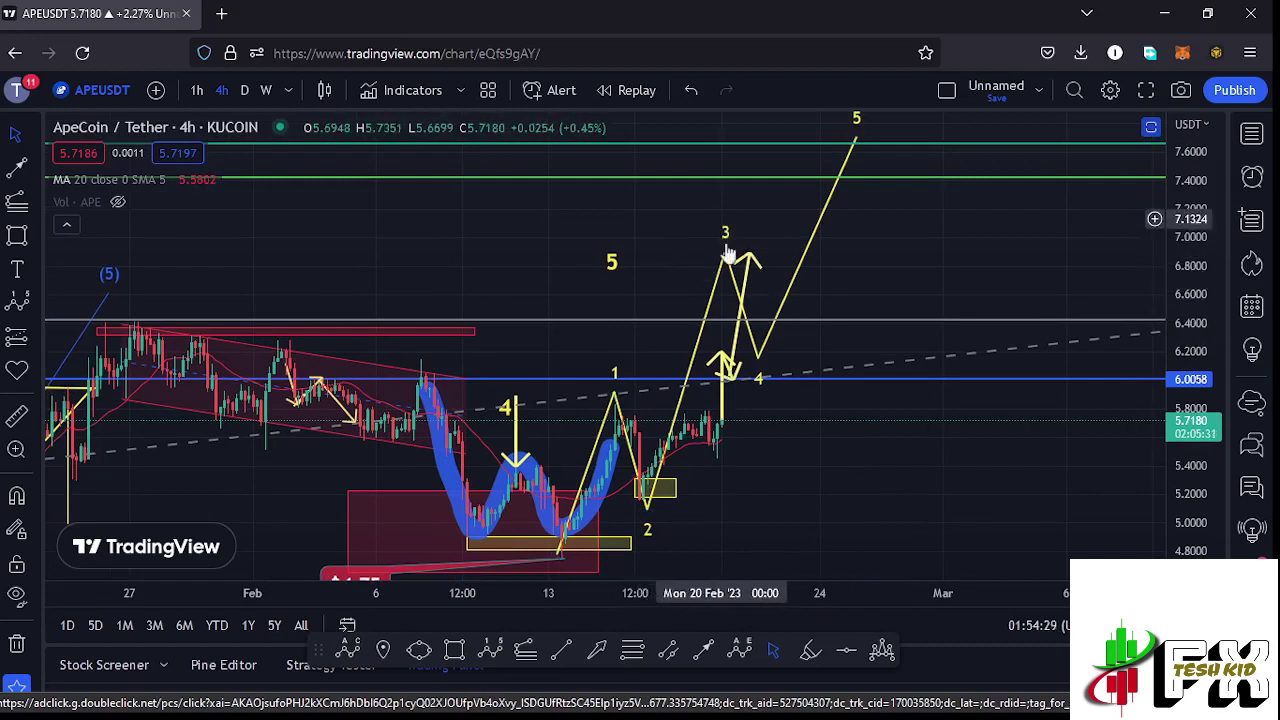
{"action": "left_click_drag", "start_coordinate": [920, 247], "coordinate": [897, 365]}
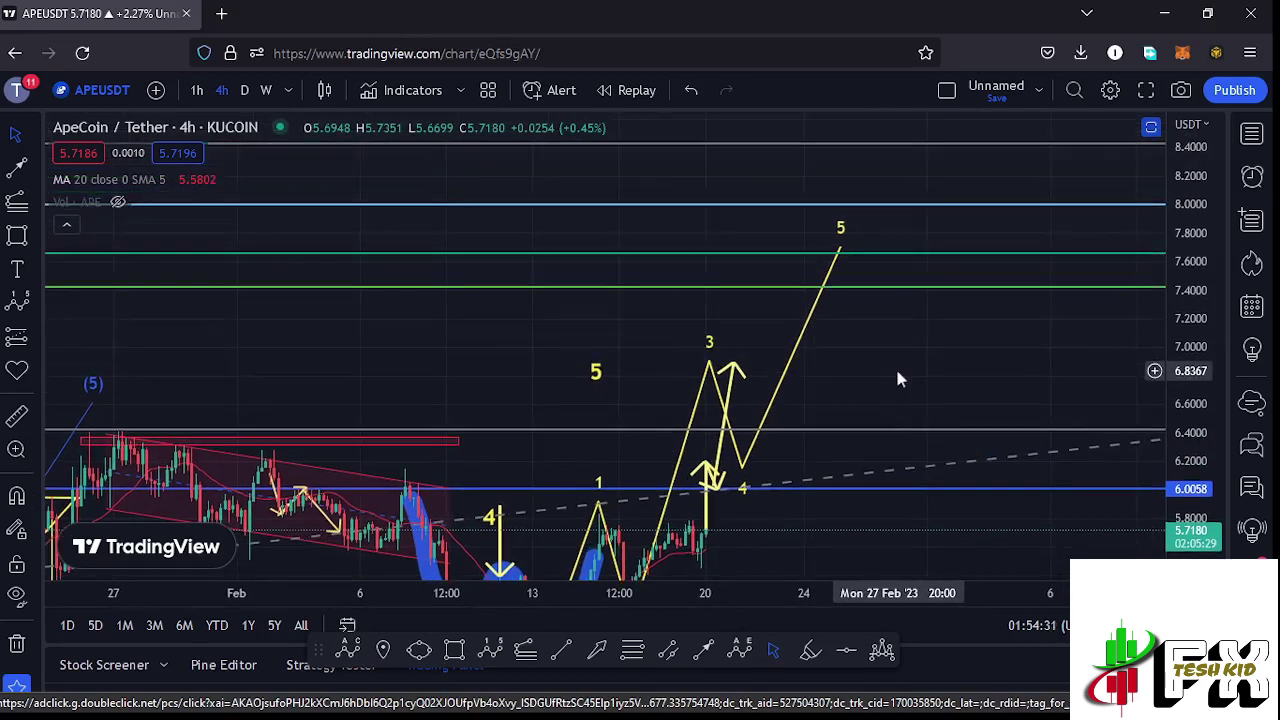
{"action": "scroll", "coordinate": [897, 374], "scroll_direction": "down", "scroll_amount": 5}
{"action": "scroll", "coordinate": [917, 390], "scroll_direction": "down", "scroll_amount": 3}
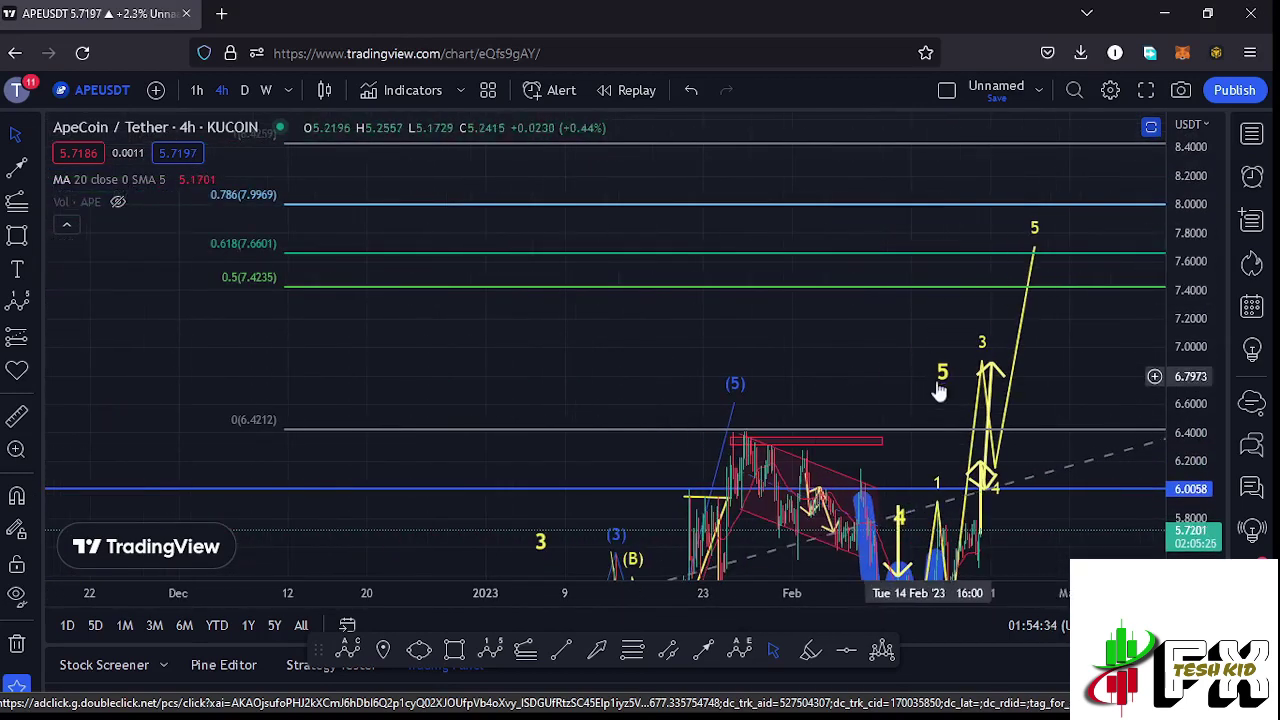
{"action": "left_click_drag", "start_coordinate": [942, 372], "coordinate": [924, 357]}
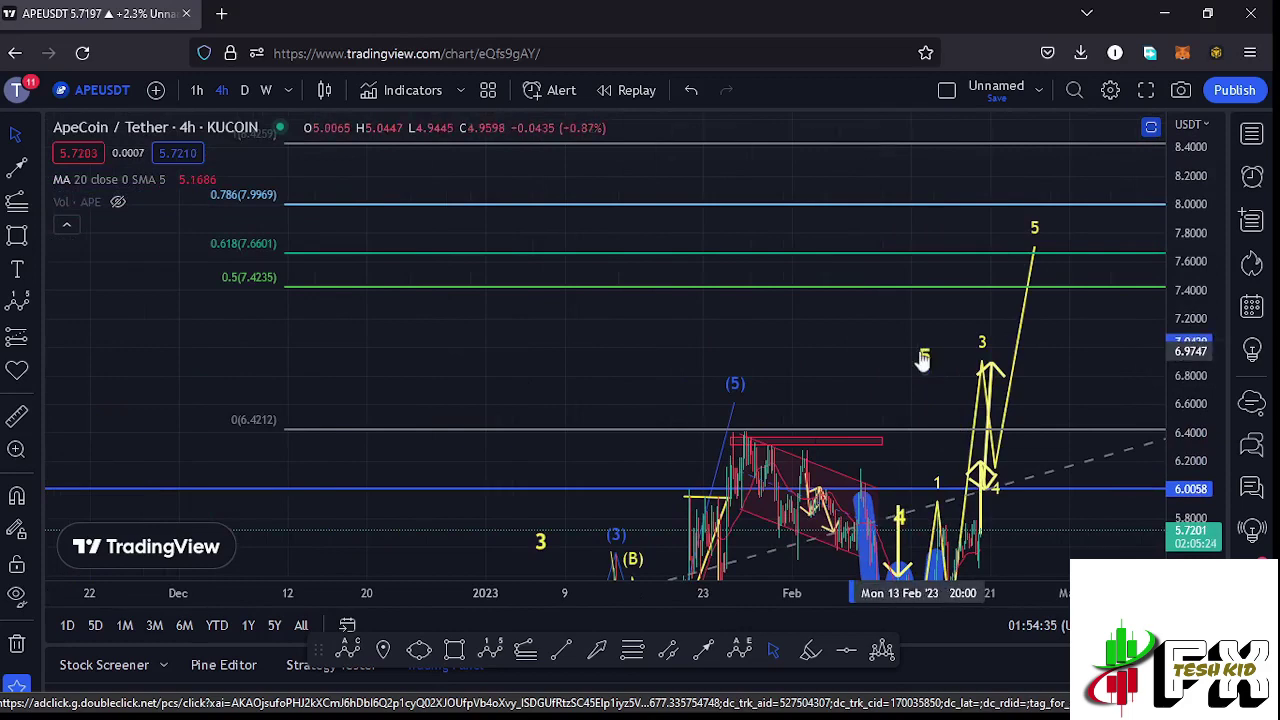
- Bring back the indicator panes and examine the RSI pane maximised before restoring the layout
{"action": "double_click", "coordinate": [858, 370]}
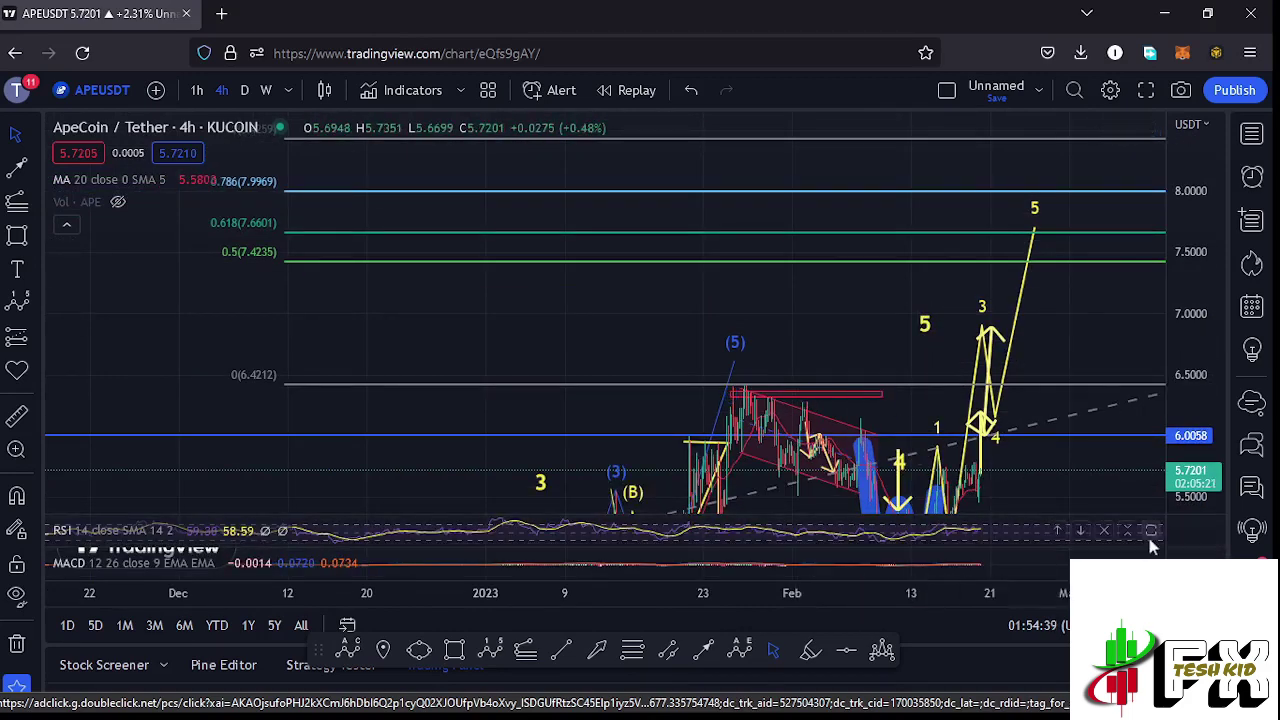
{"action": "left_click", "coordinate": [1150, 535]}
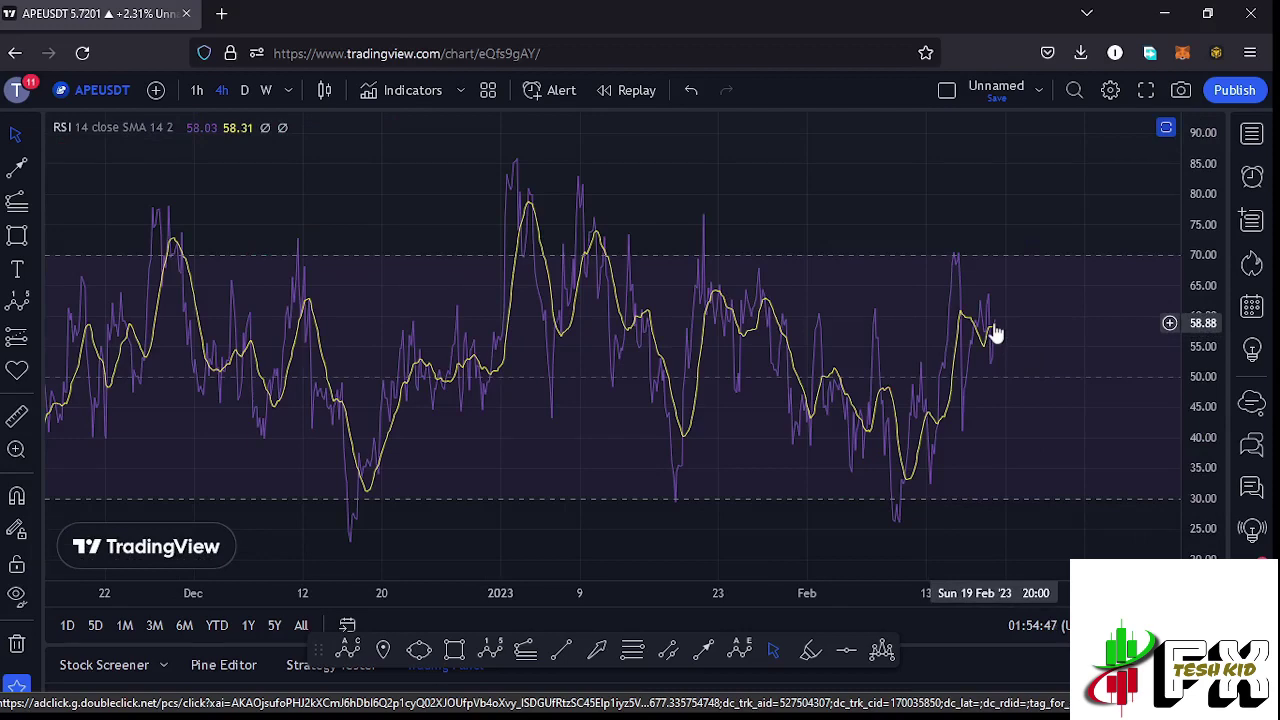
{"action": "left_click", "coordinate": [1166, 130]}
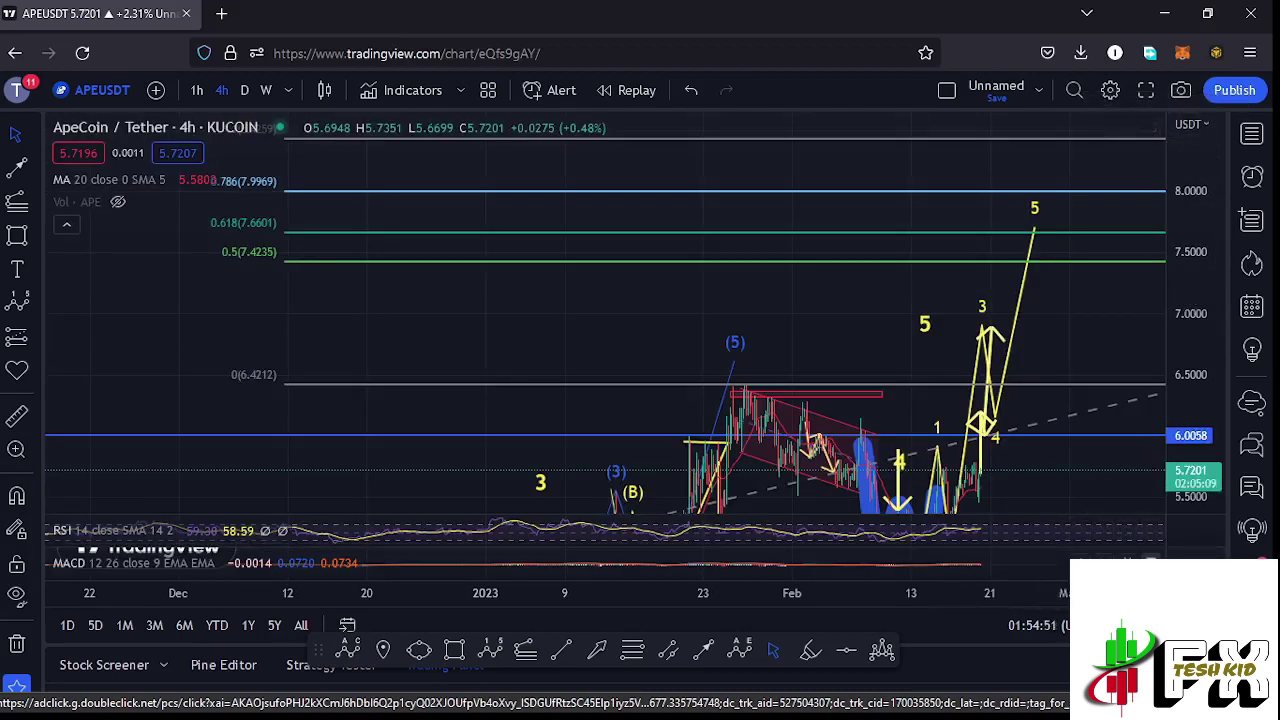
- Maximise the MACD pane and examine its lines and histogram around the latest bars with a stretched value scale
{"action": "double_click", "coordinate": [974, 499]}
{"action": "scroll", "coordinate": [974, 498], "scroll_direction": "up", "scroll_amount": 6}
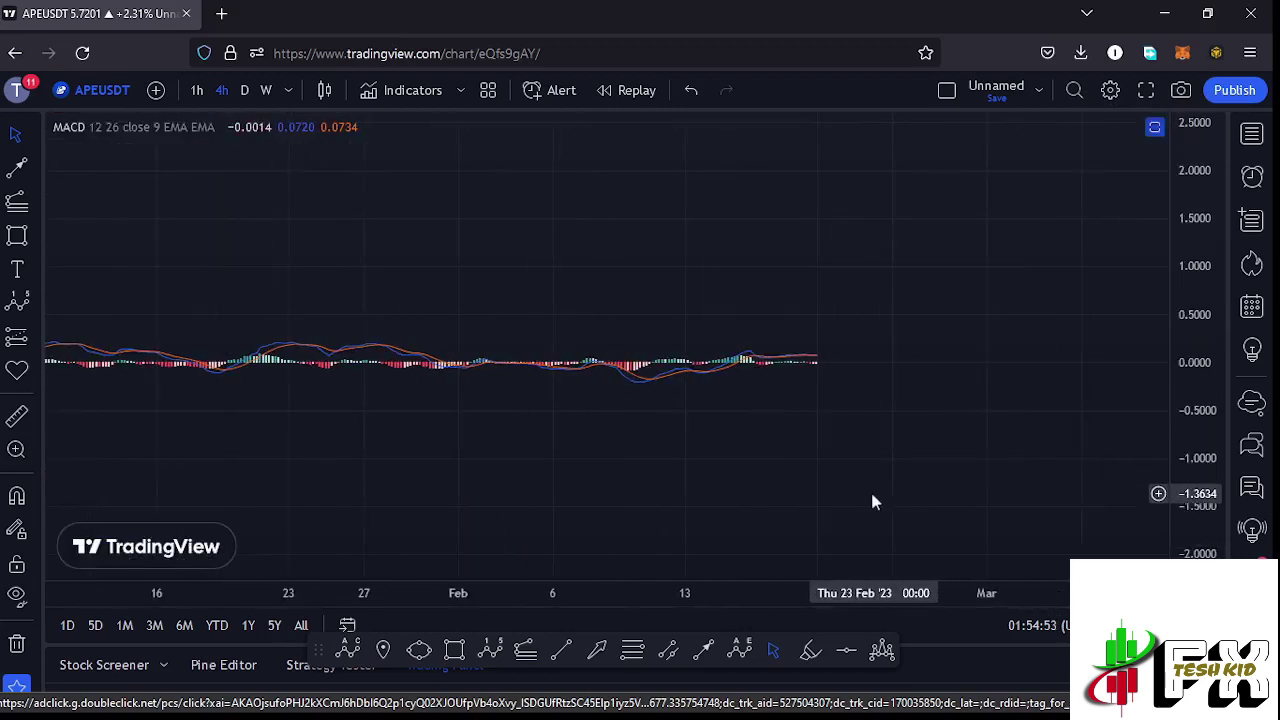
{"action": "left_click_drag", "start_coordinate": [680, 457], "coordinate": [847, 430]}
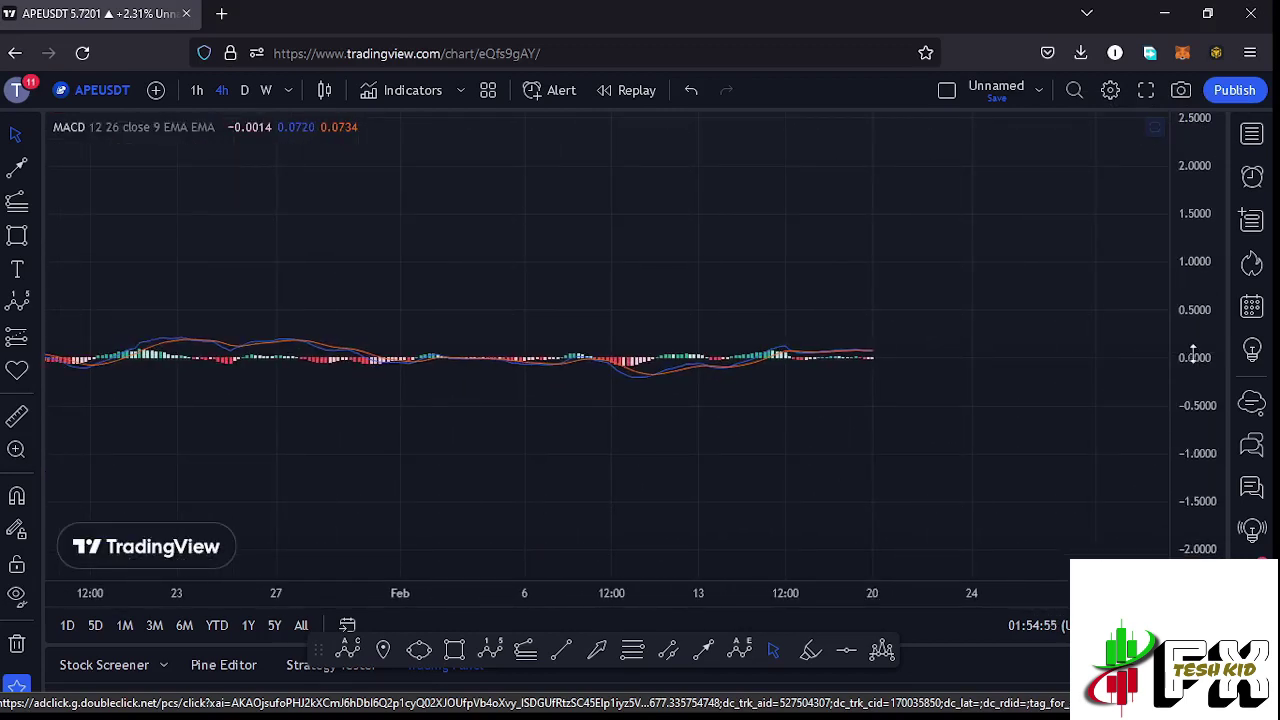
{"action": "left_click_drag", "start_coordinate": [1191, 354], "coordinate": [1195, 380]}
{"action": "scroll", "coordinate": [880, 440], "scroll_direction": "up", "scroll_amount": 5}
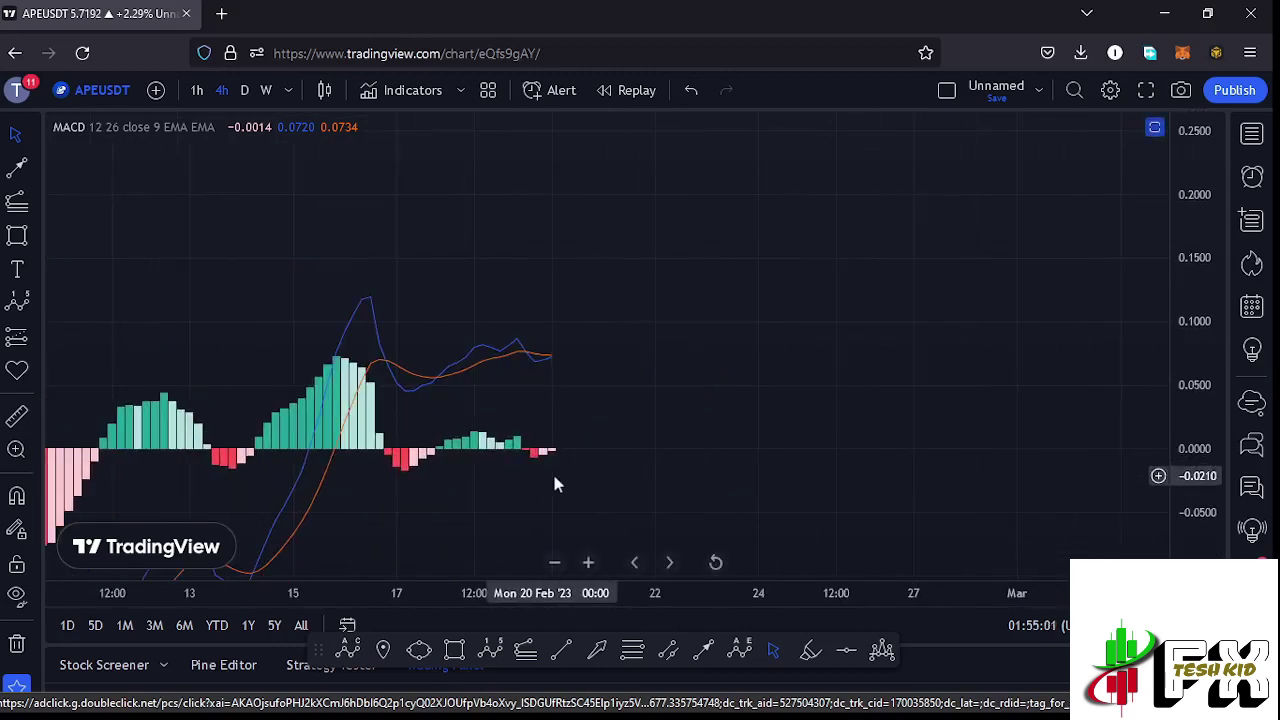
{"action": "left_click_drag", "start_coordinate": [554, 480], "coordinate": [990, 446]}
{"action": "scroll", "coordinate": [907, 458], "scroll_direction": "up", "scroll_amount": 3}
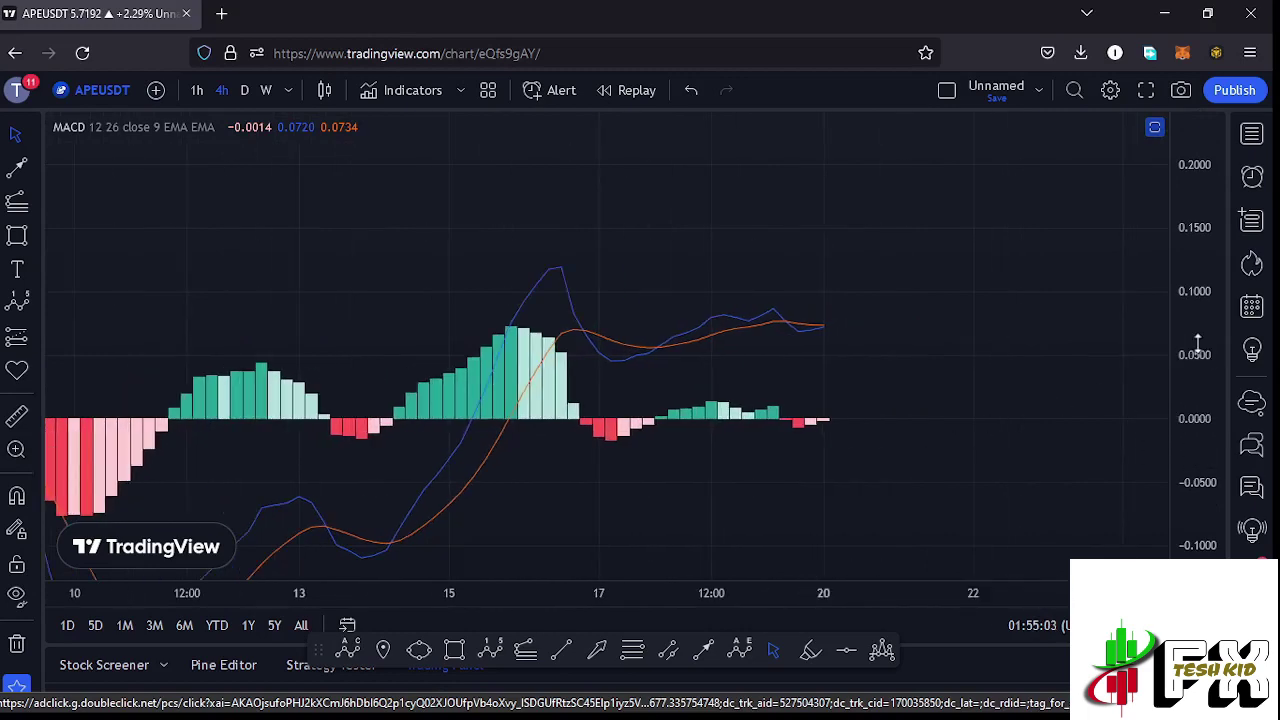
{"action": "left_click_drag", "start_coordinate": [1194, 411], "coordinate": [1194, 418]}
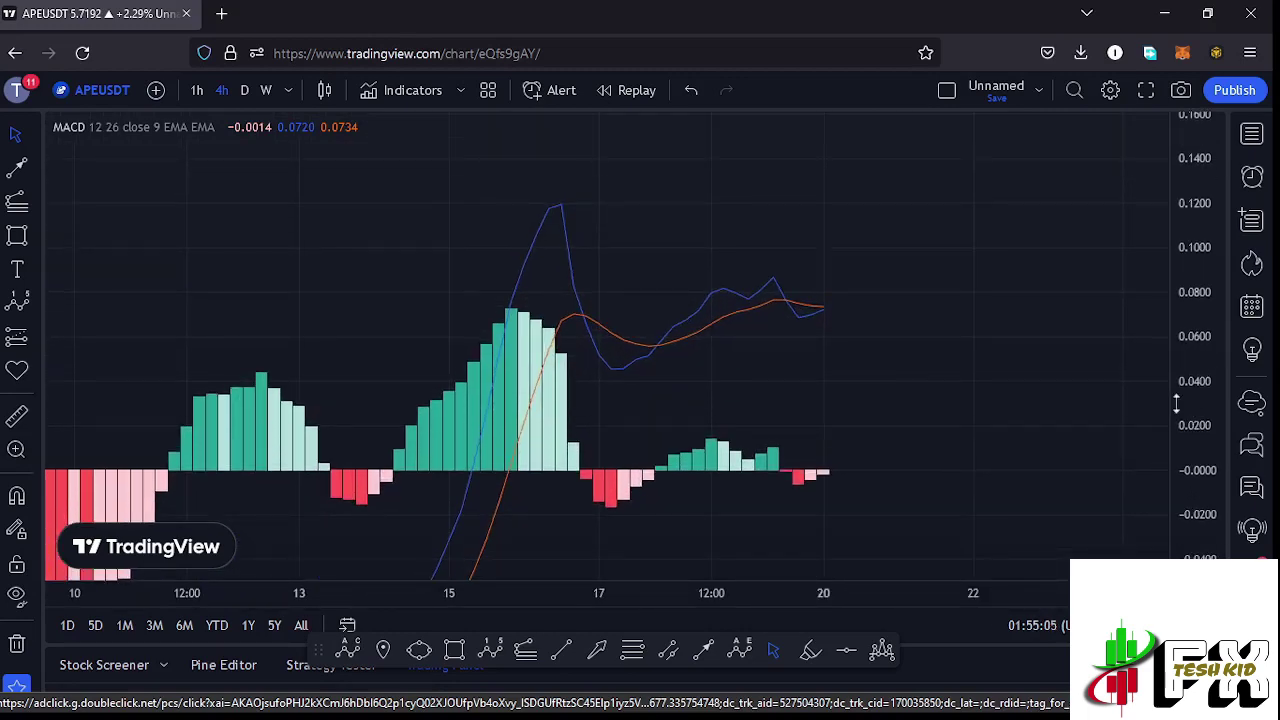